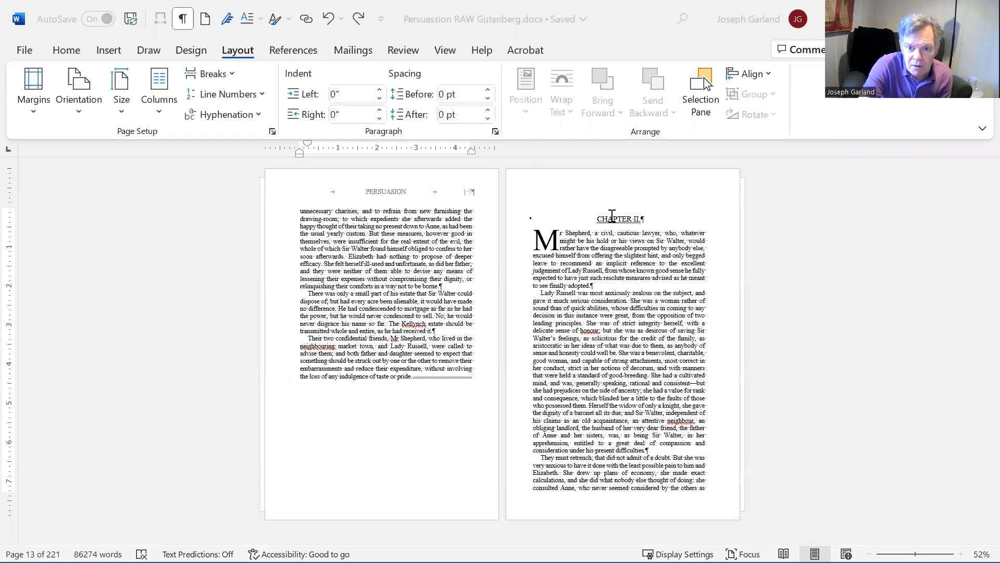
Step: Begin defining a new multilevel list for the chapter heading, with the level 1 number format set to "1."
left_click(612, 218)
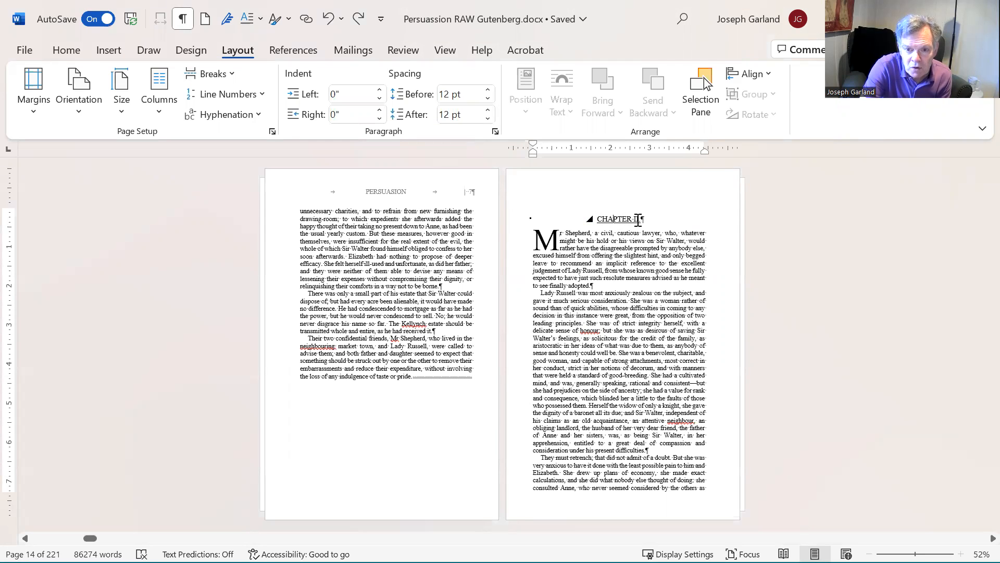
left_click(617, 358)
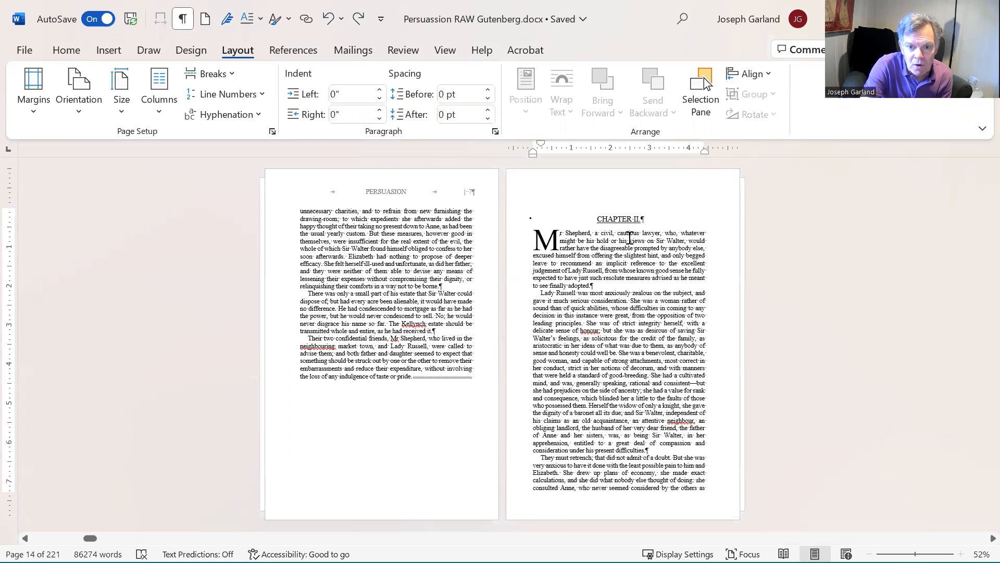
left_click(597, 218)
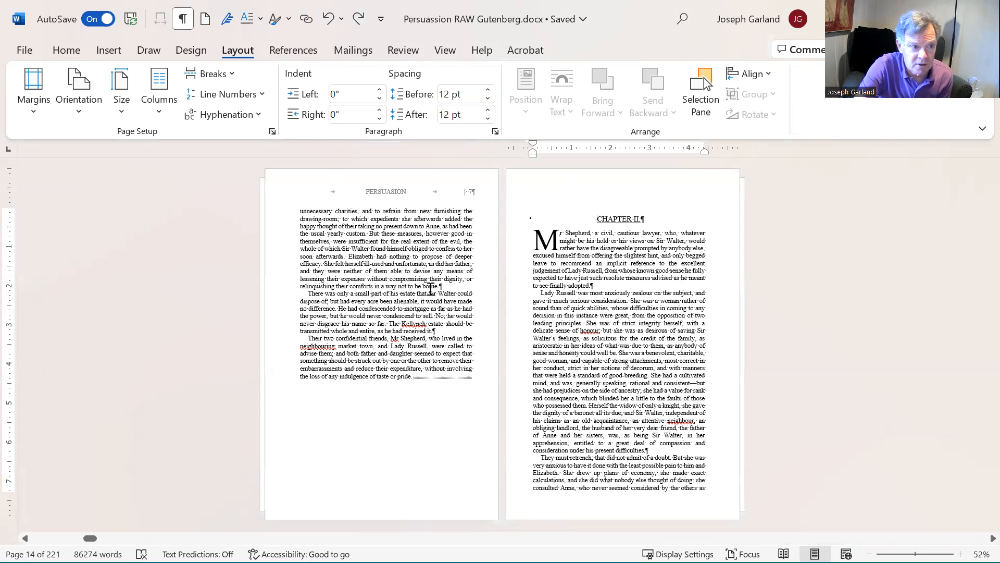
left_click(63, 50)
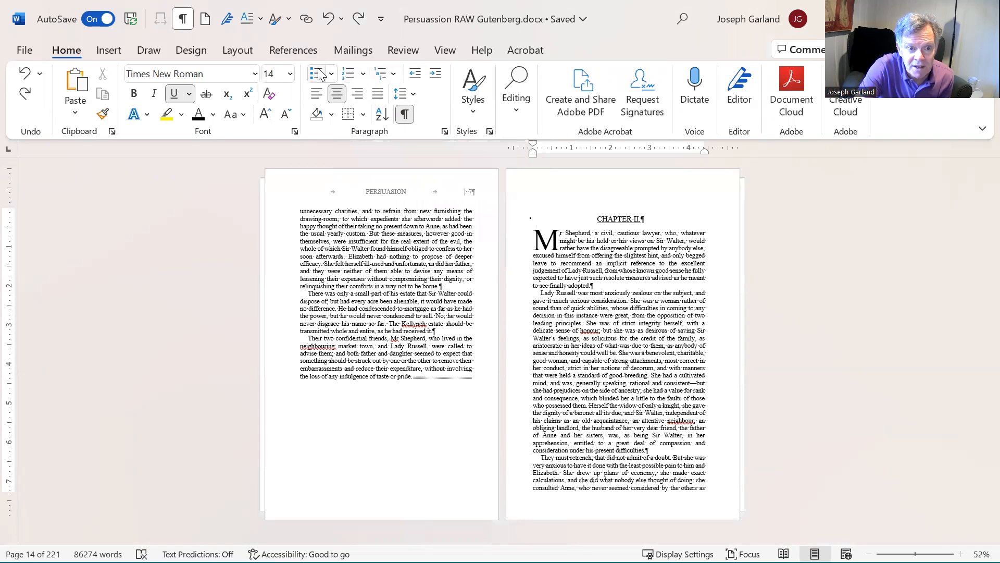
left_click(385, 77)
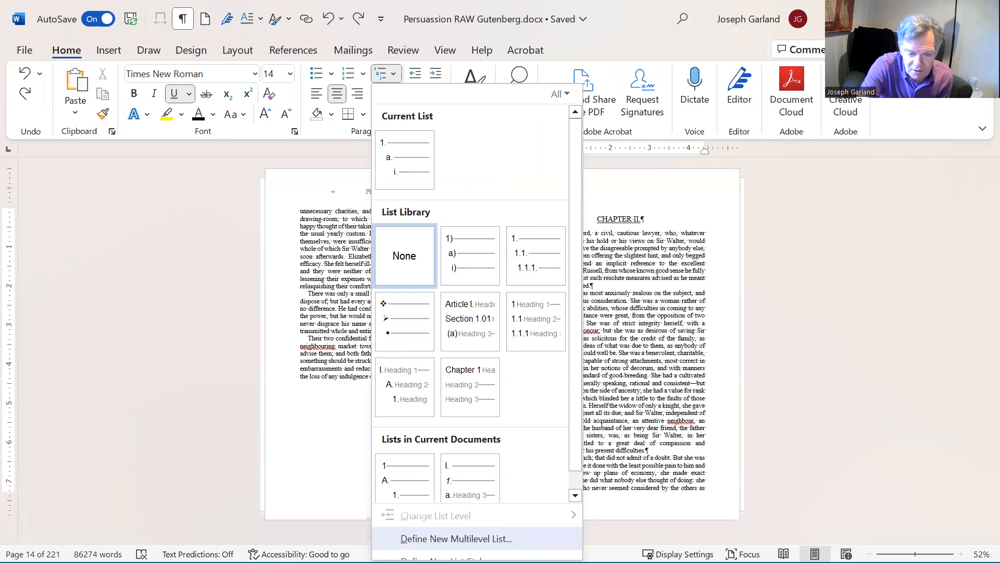
left_click(461, 537)
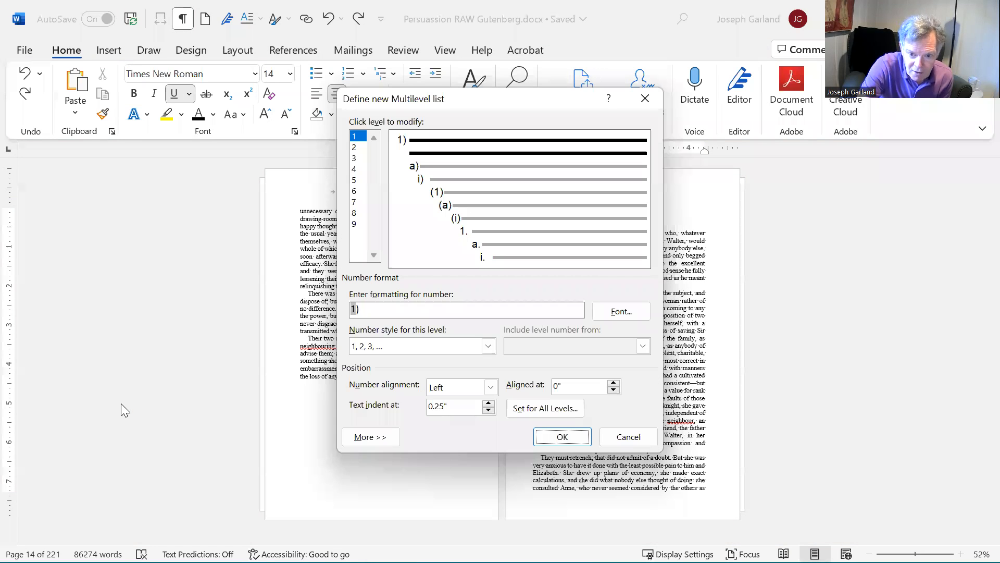
left_click(366, 437)
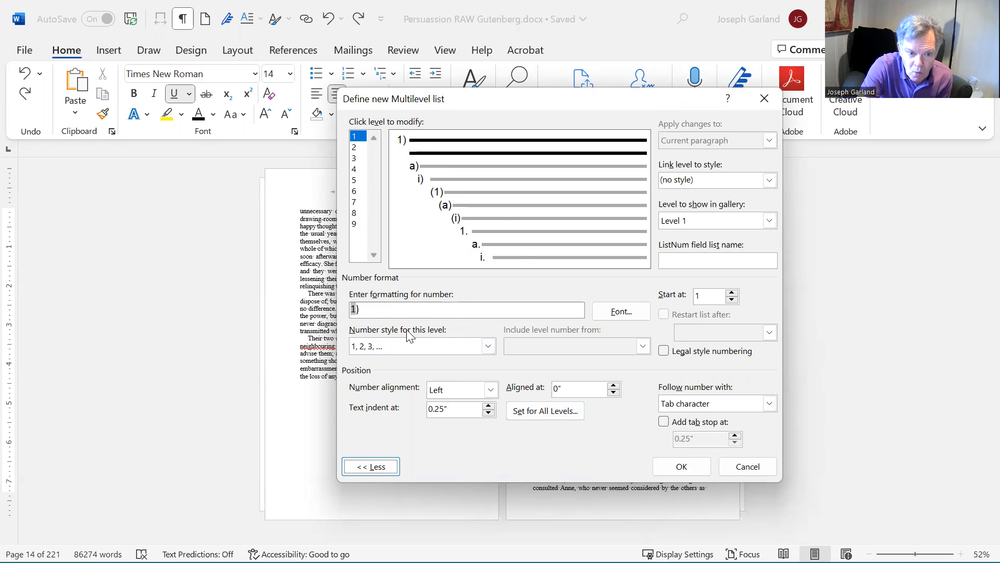
left_click(490, 348)
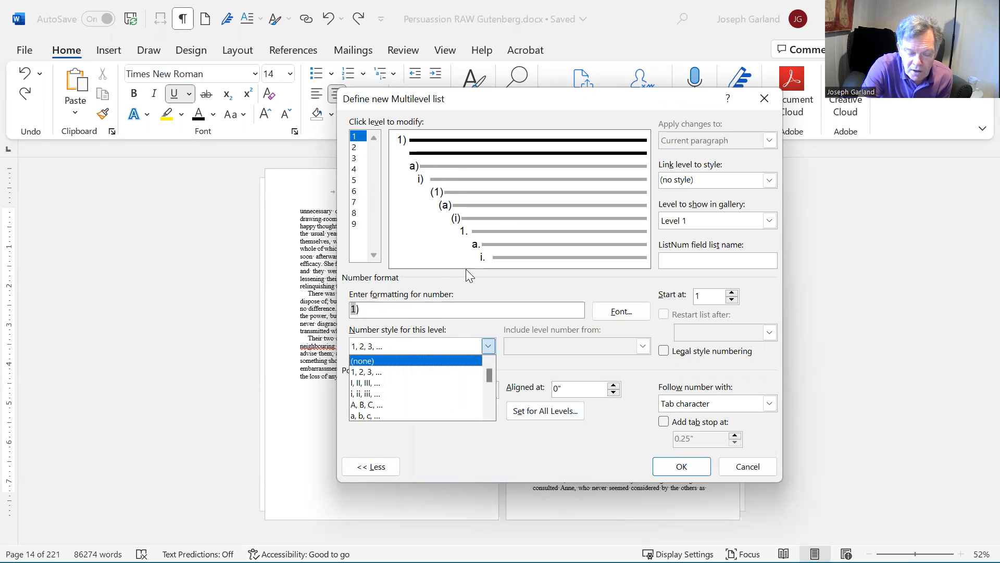
left_click(387, 312)
key("BackSpace")
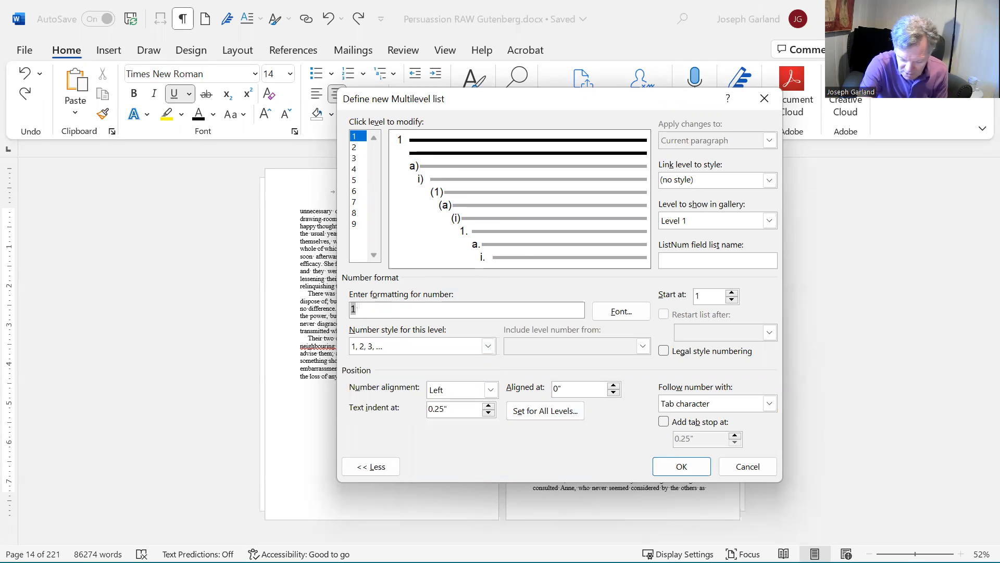
type(".")
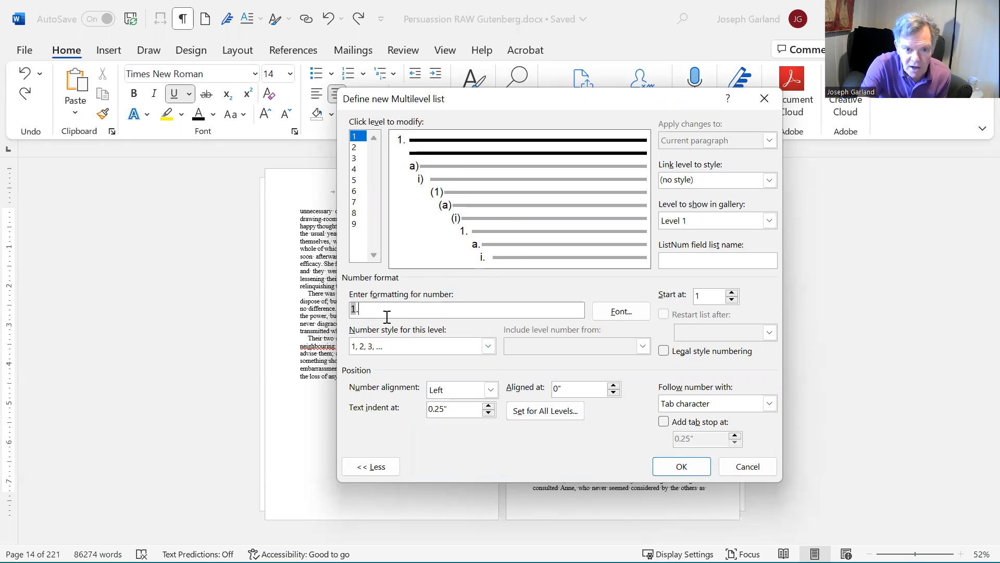
Step: Center the level 1 number with 0" alignment and 0" text indent, followed by nothing
left_click(491, 390)
left_click(484, 415)
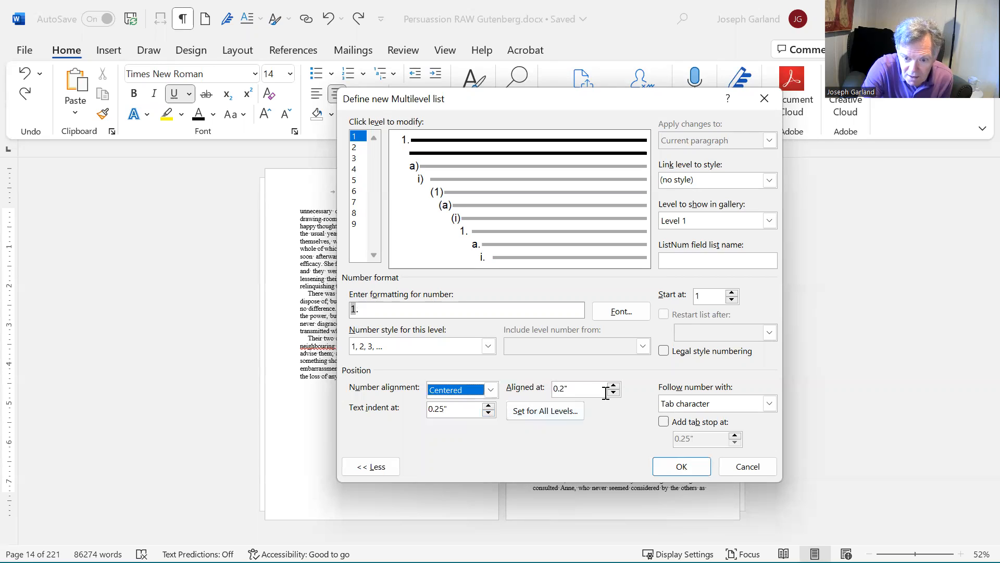
left_click(614, 393)
left_click(617, 392)
left_click(618, 395)
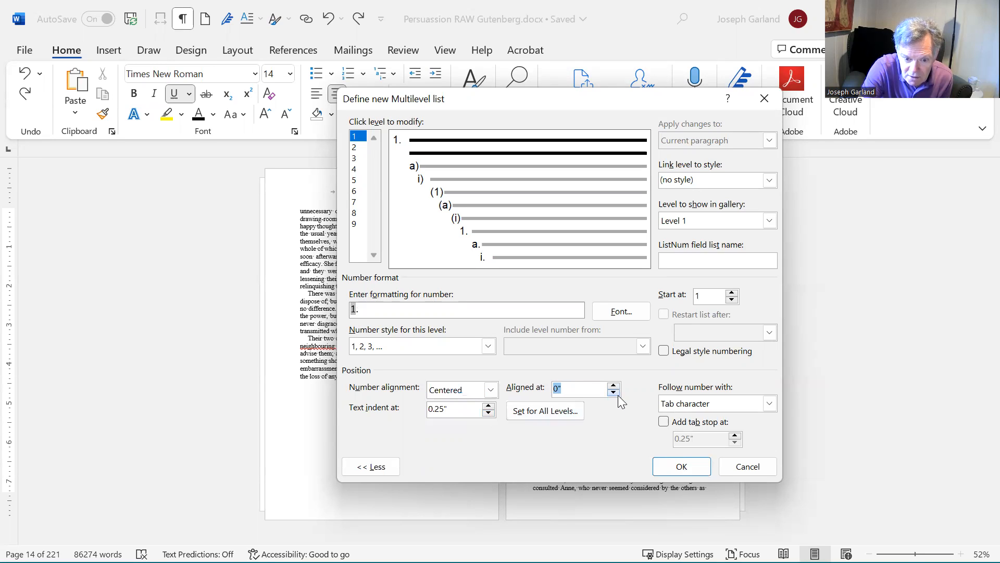
left_click(488, 413)
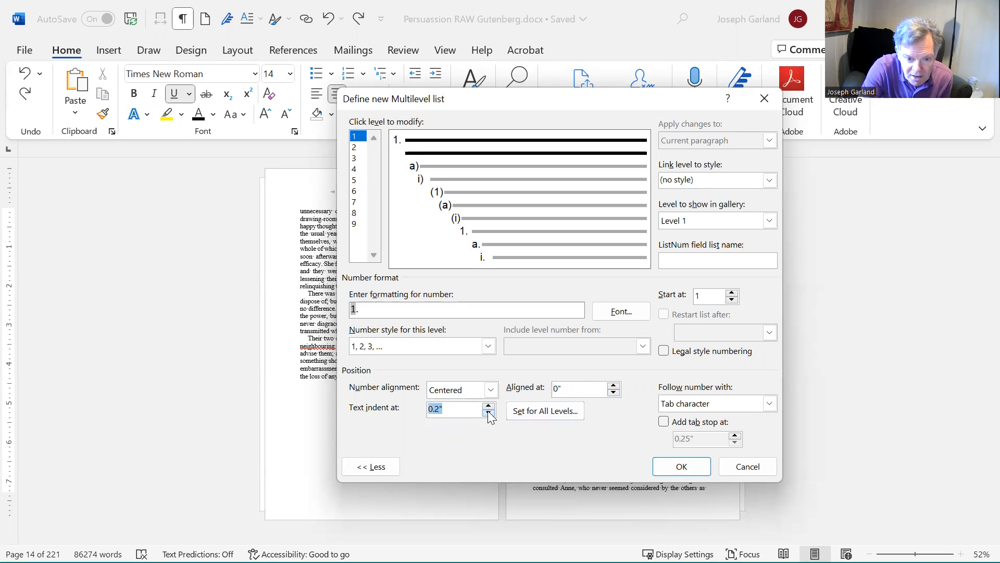
left_click(488, 414)
left_click(488, 414)
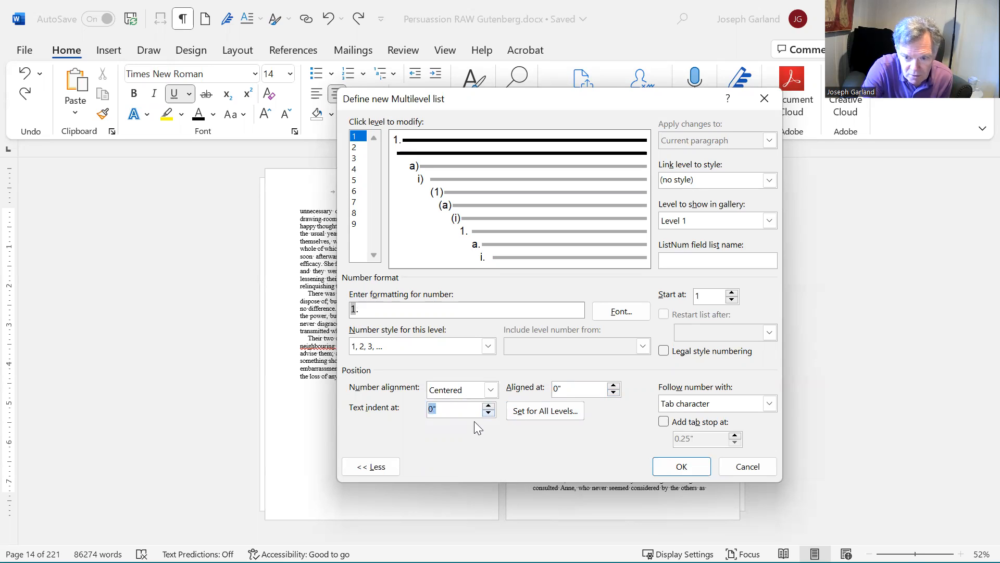
left_click(770, 404)
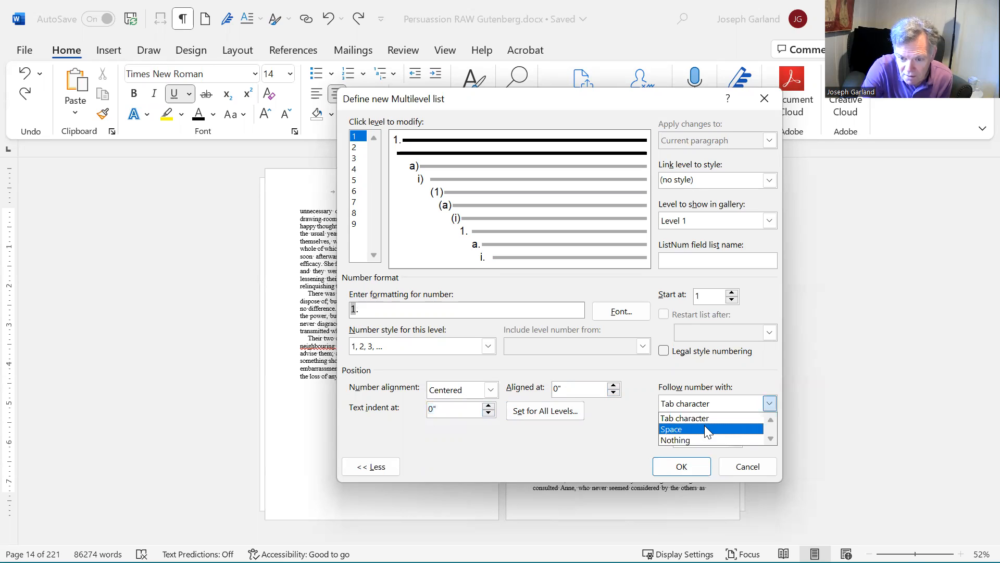
left_click(696, 437)
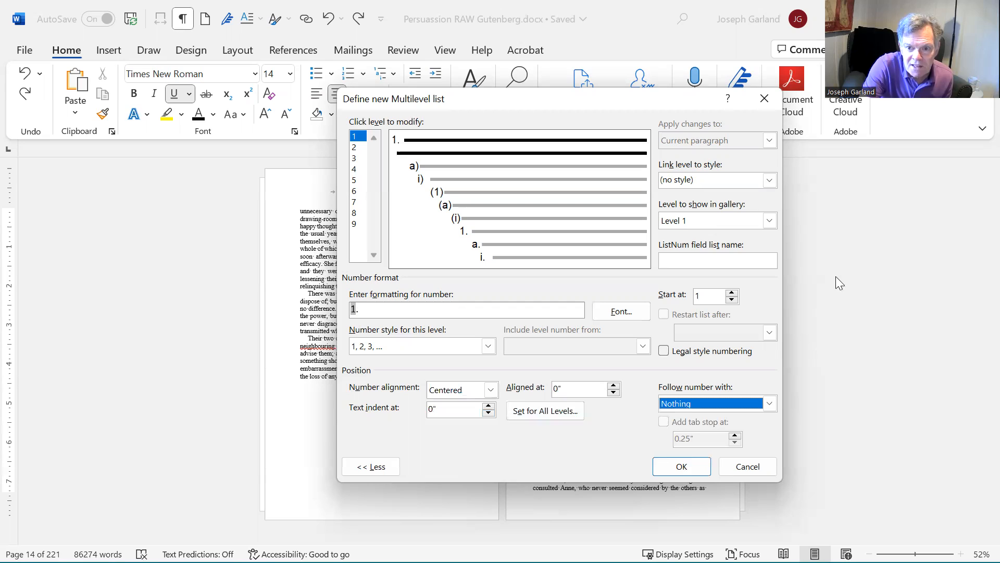
Step: Link list level 1 to the Heading 1 style and apply the new multilevel list
left_click(769, 181)
scroll(713, 224, "down", 2)
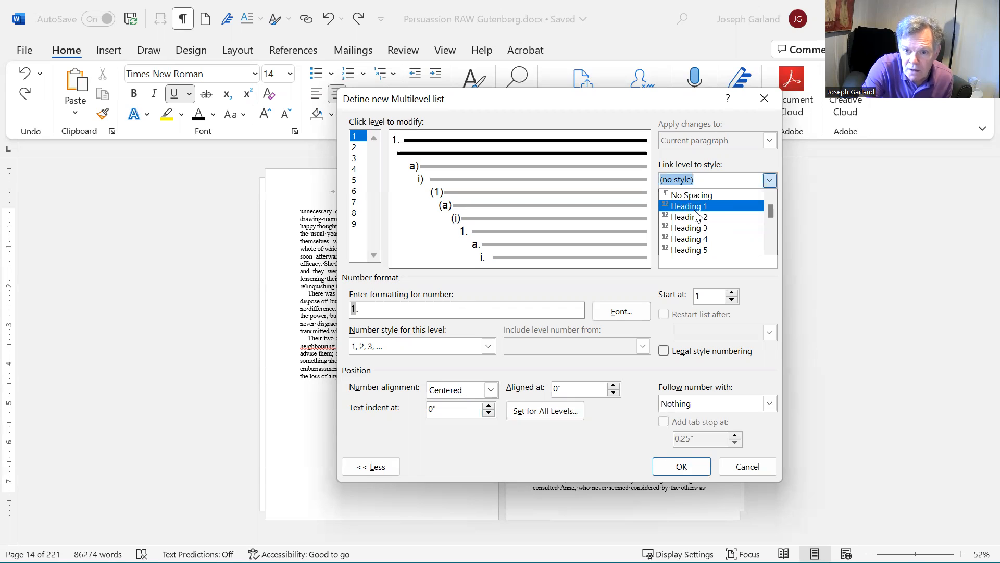
left_click(695, 208)
left_click(682, 467)
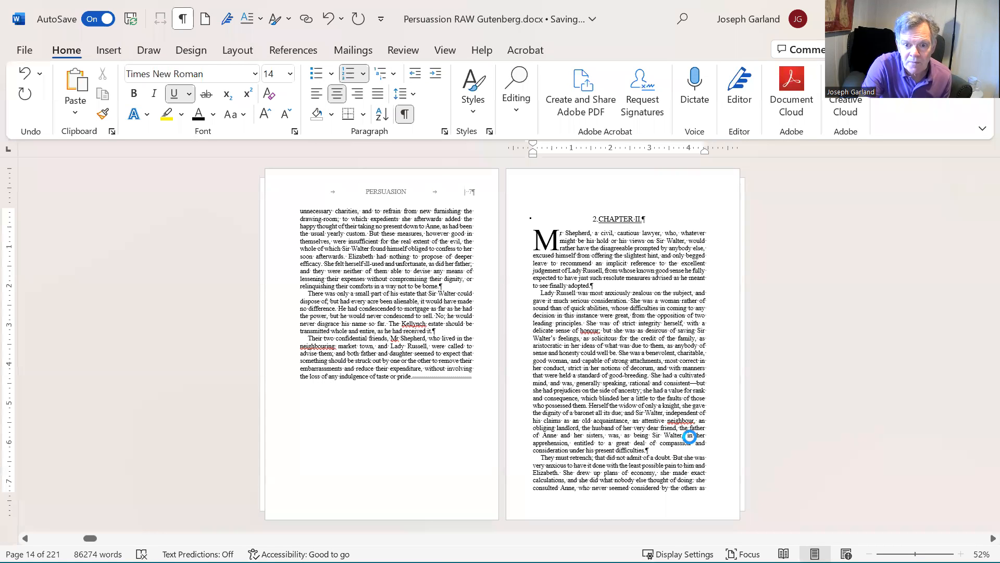
Step: Delete the "CHAPTER II." text from the numbered chapter heading
left_click(445, 50)
left_click(292, 88)
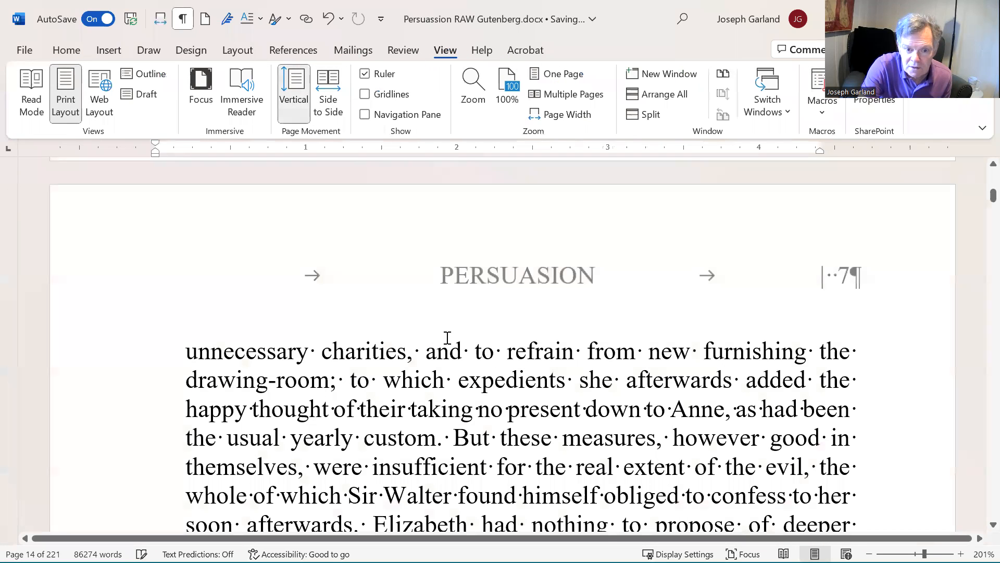
scroll(468, 323, "down", 10)
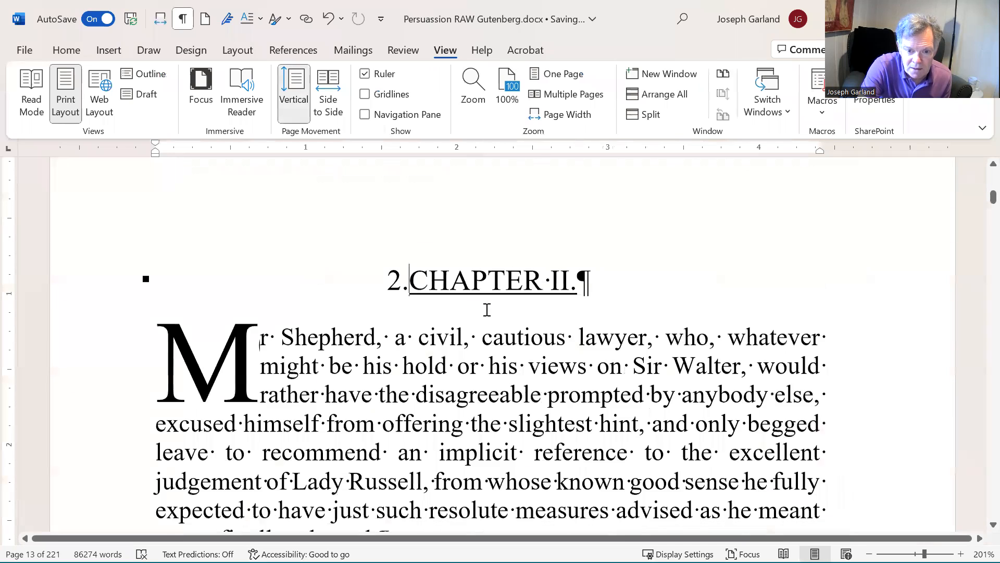
scroll(487, 310, "down", 2)
left_click(398, 186)
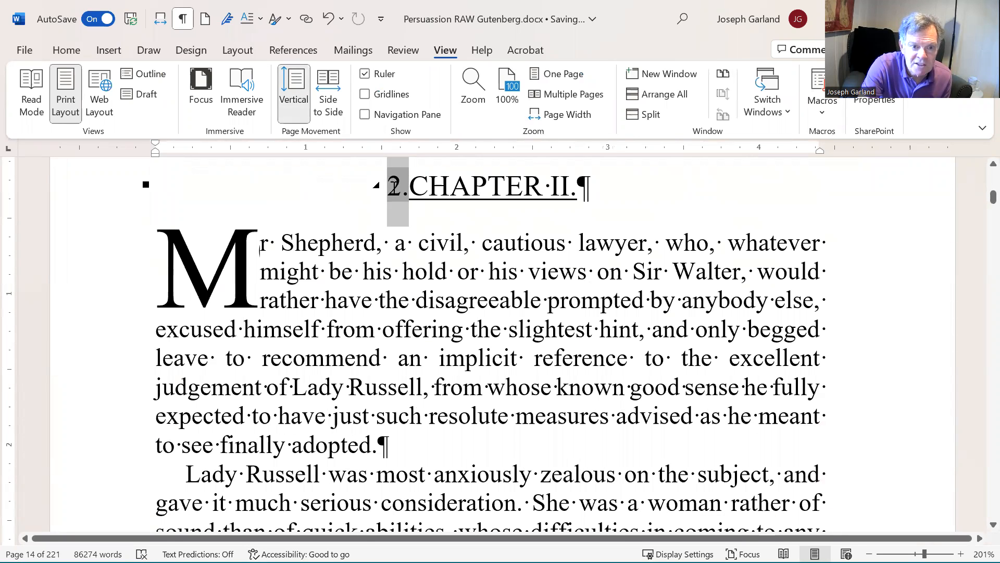
left_click(428, 186)
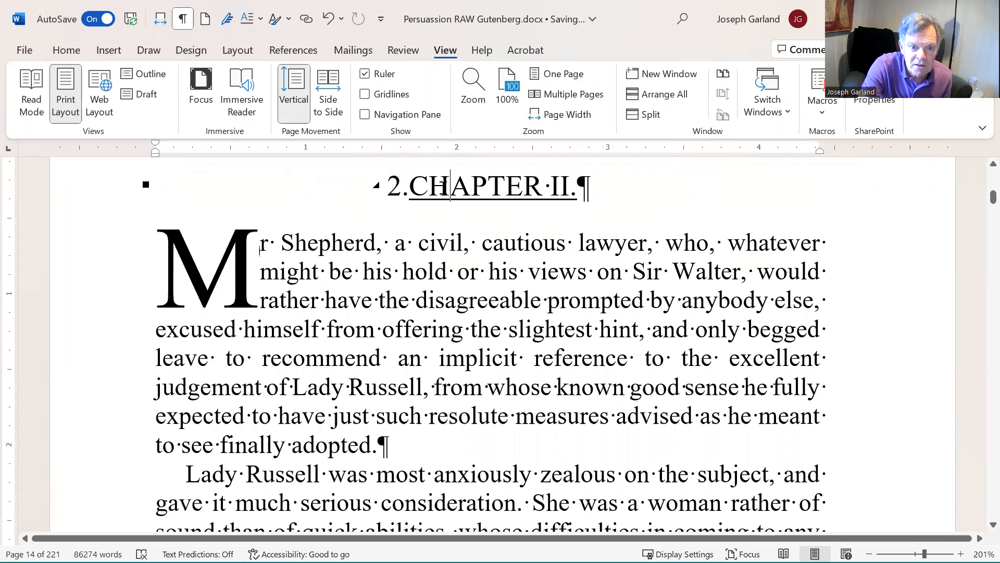
left_click(411, 189)
left_click_drag(430, 189, 578, 204)
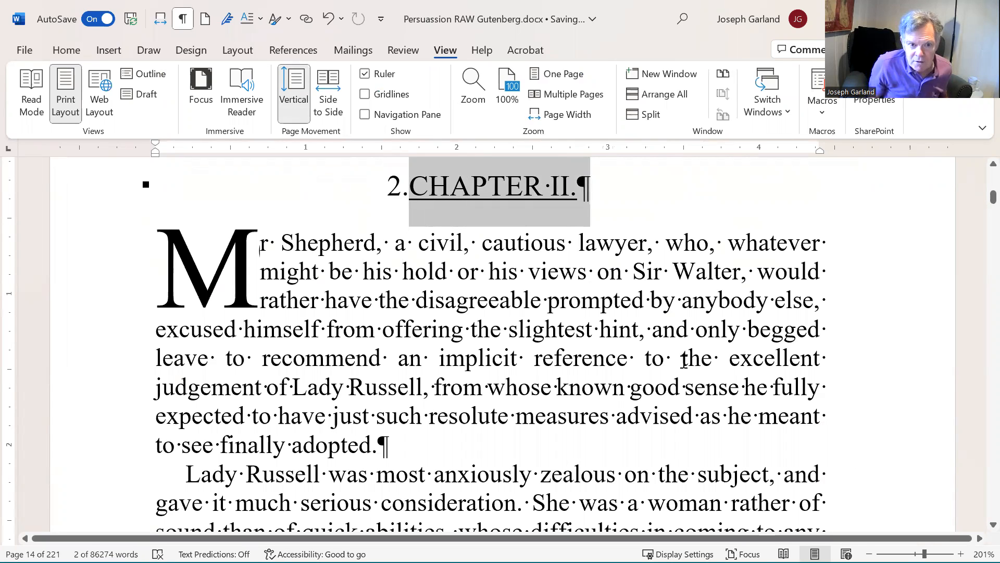
key("Delete")
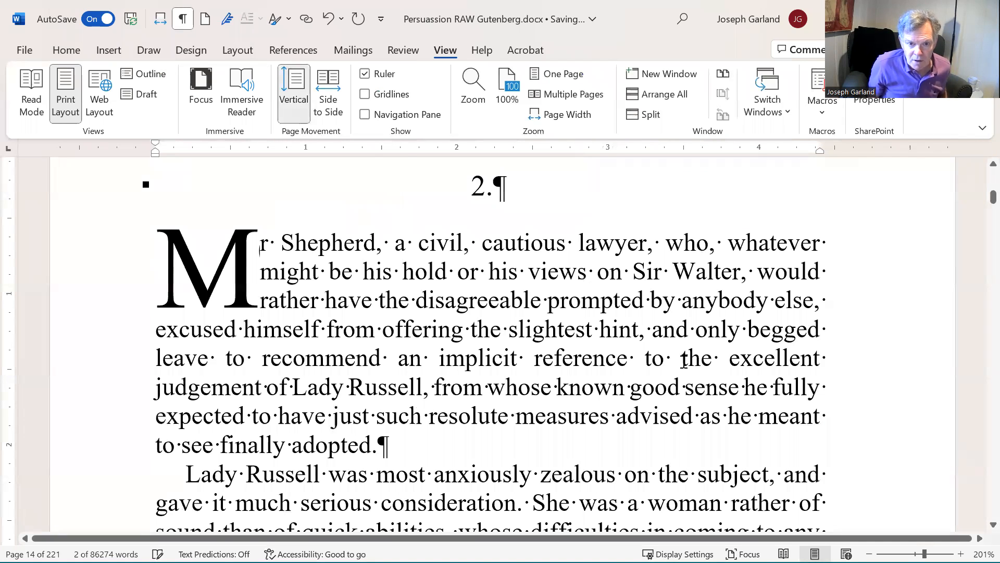
Step: Select the heading's "2." number and make it italic
key("shift+Left")
key("shift+Left")
key("shift+Left")
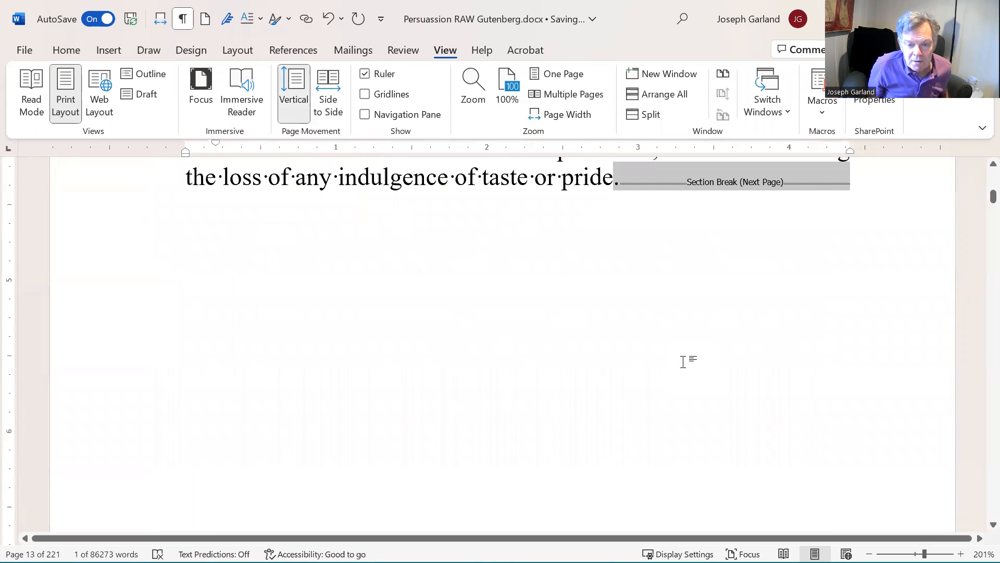
key("shift+Right")
scroll(655, 424, "down", 2)
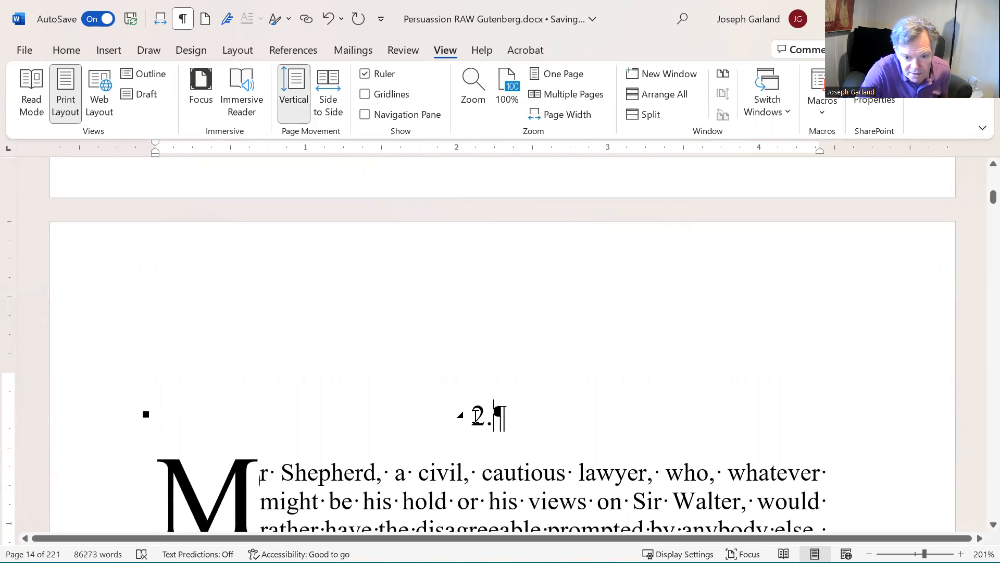
left_click_drag(472, 417, 501, 423)
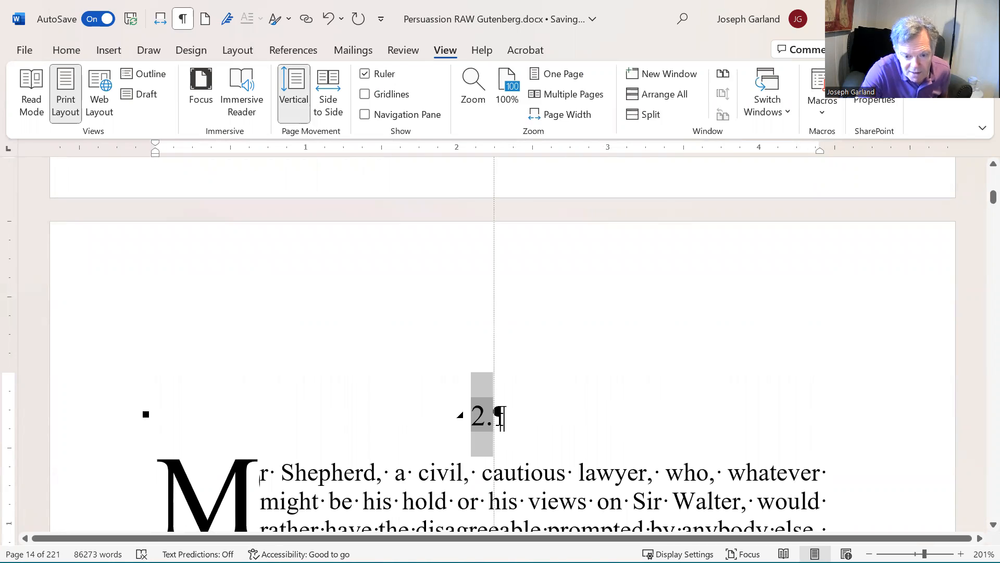
right_click(471, 419)
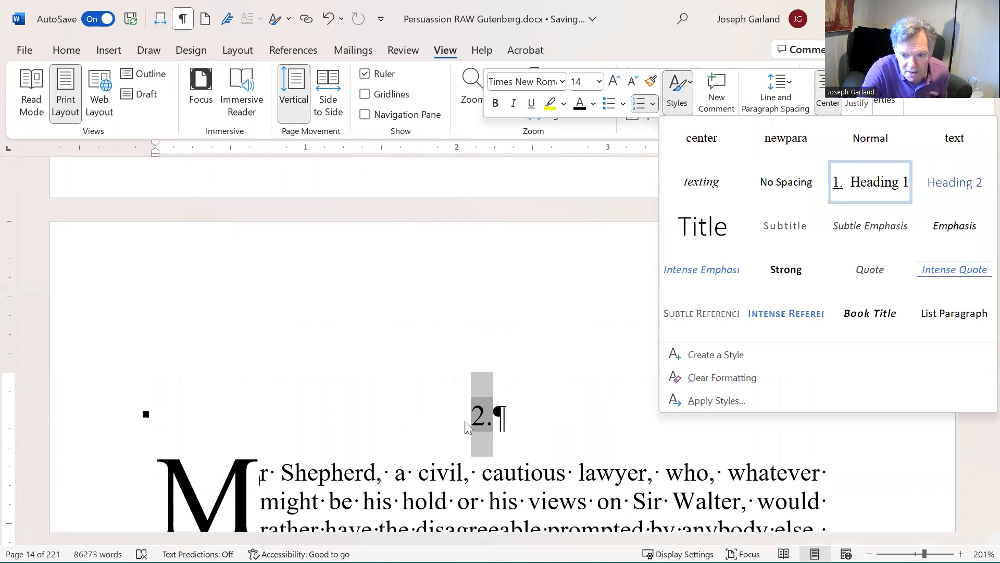
key("Escape")
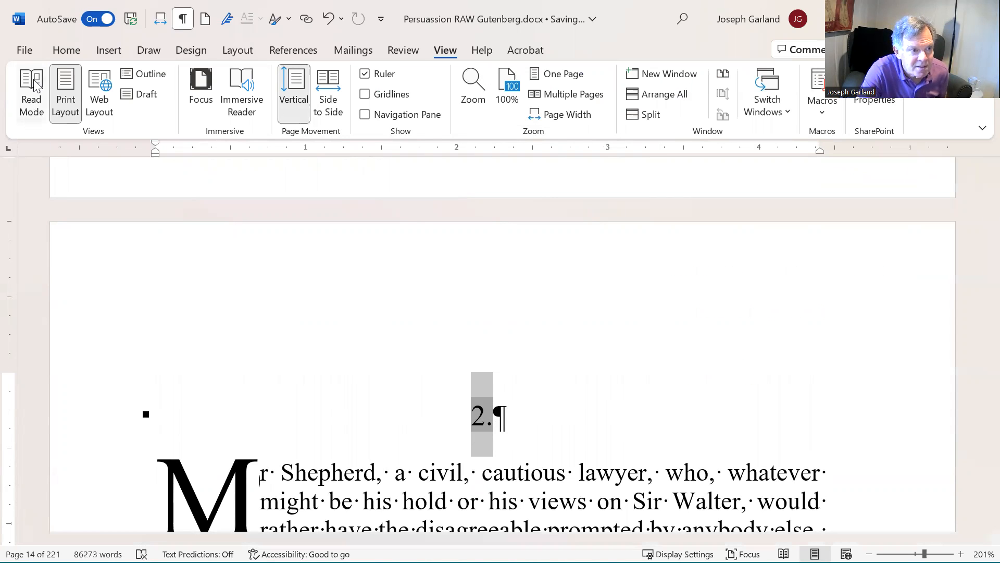
right_click(484, 417)
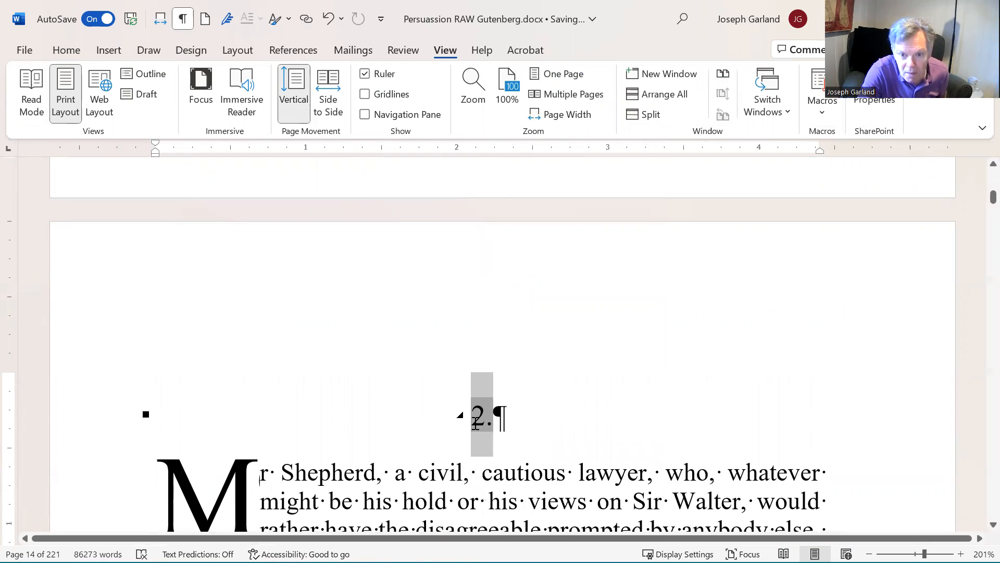
right_click(475, 422)
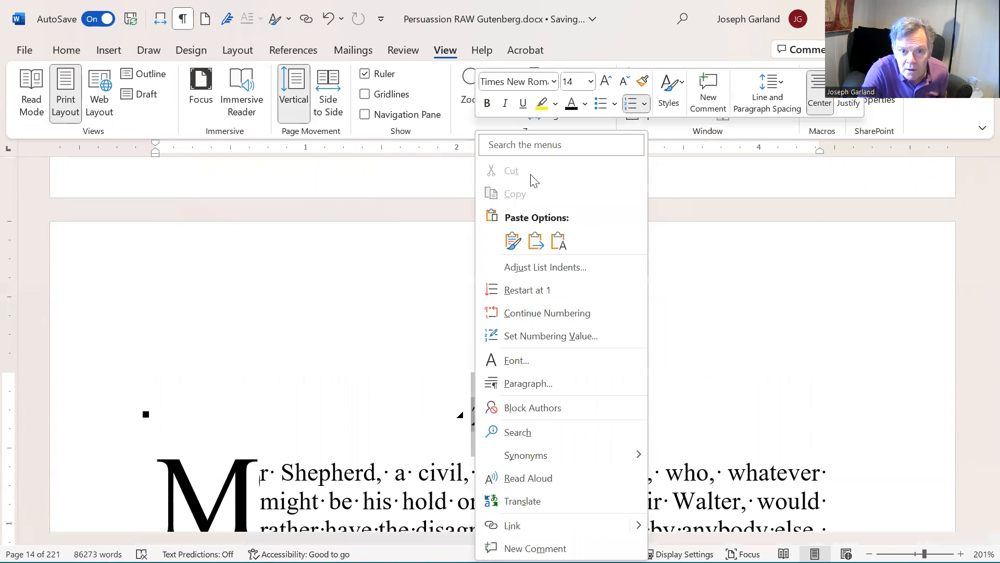
left_click(506, 106)
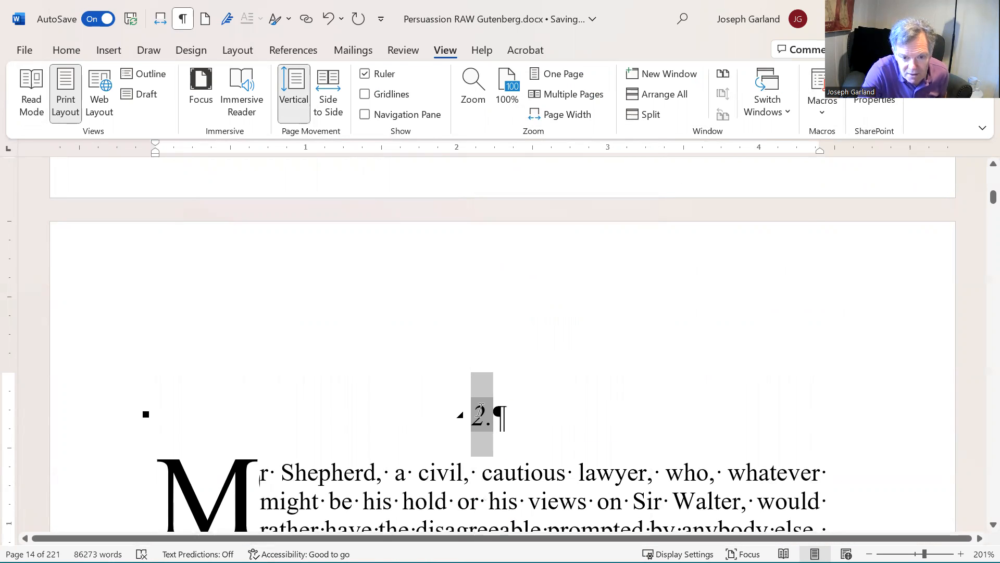
Step: Update the Heading 1 style to match the selected italic chapter number
right_click(480, 417)
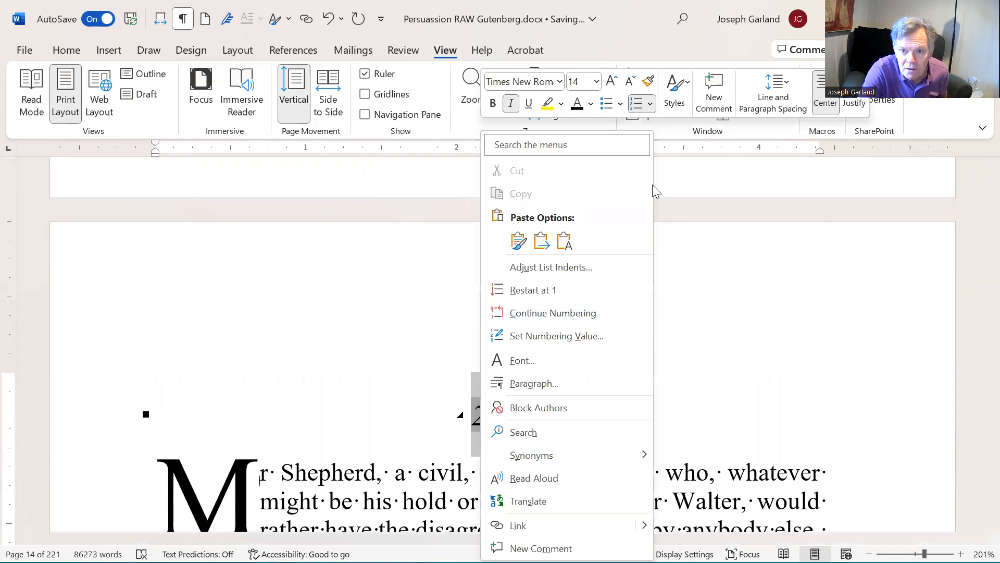
left_click(679, 90)
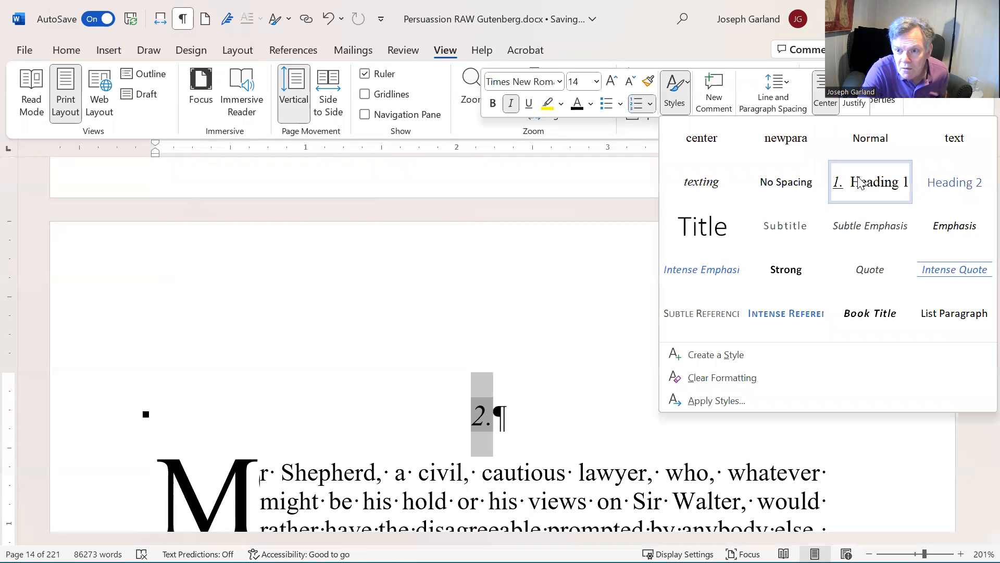
right_click(860, 182)
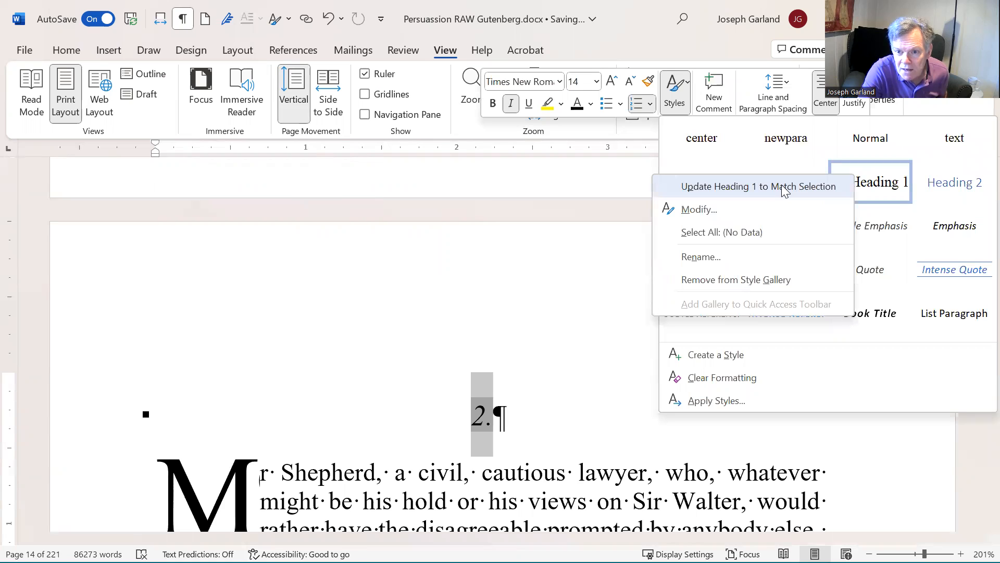
left_click(784, 187)
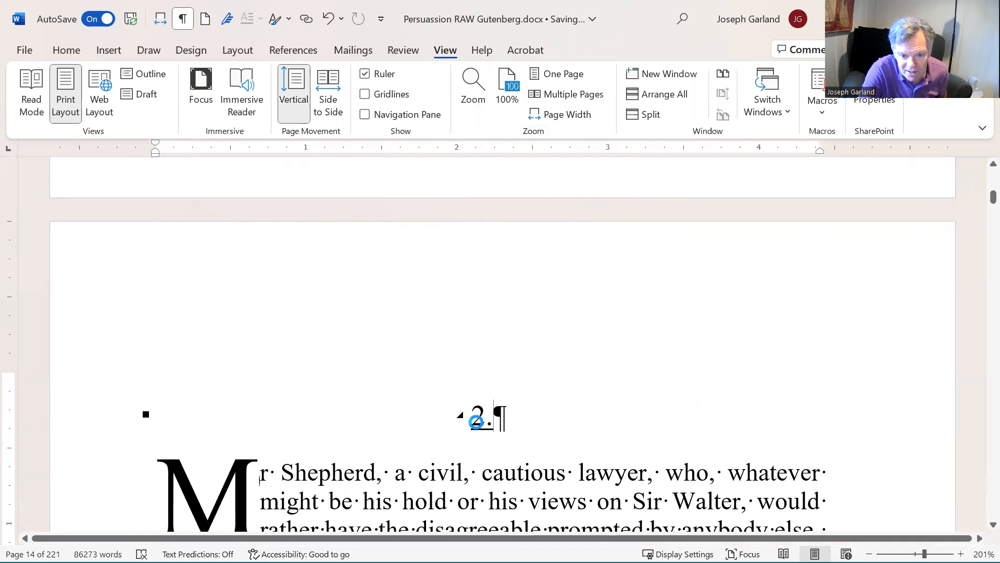
Step: Toggle underline and italic formatting on the heading's "2." number
left_click(476, 421)
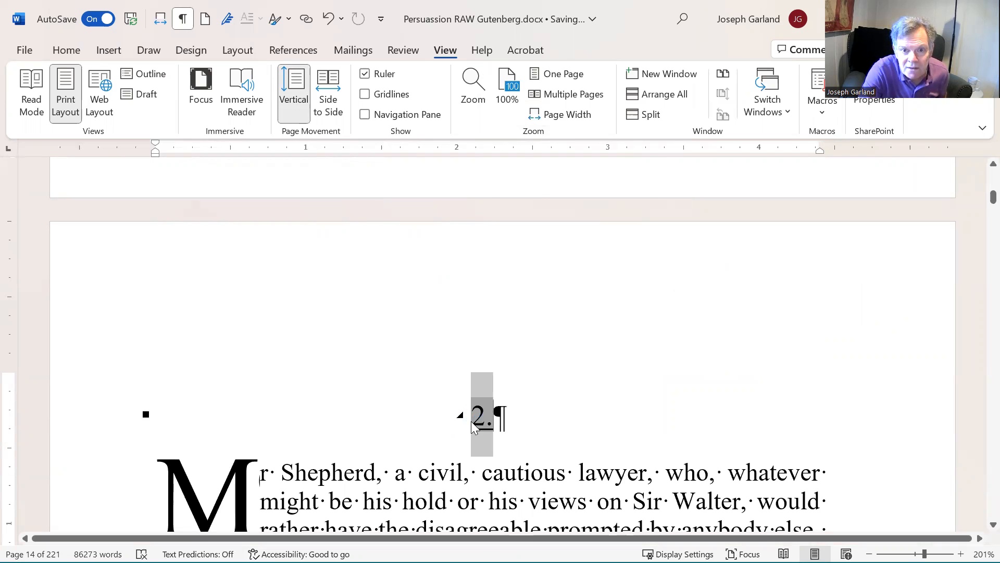
right_click(471, 421)
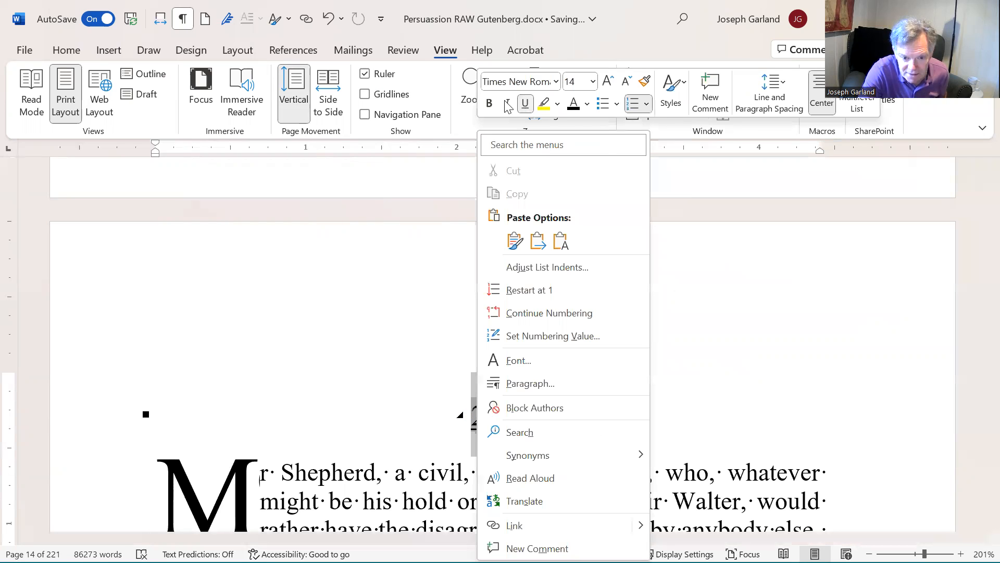
left_click(494, 425)
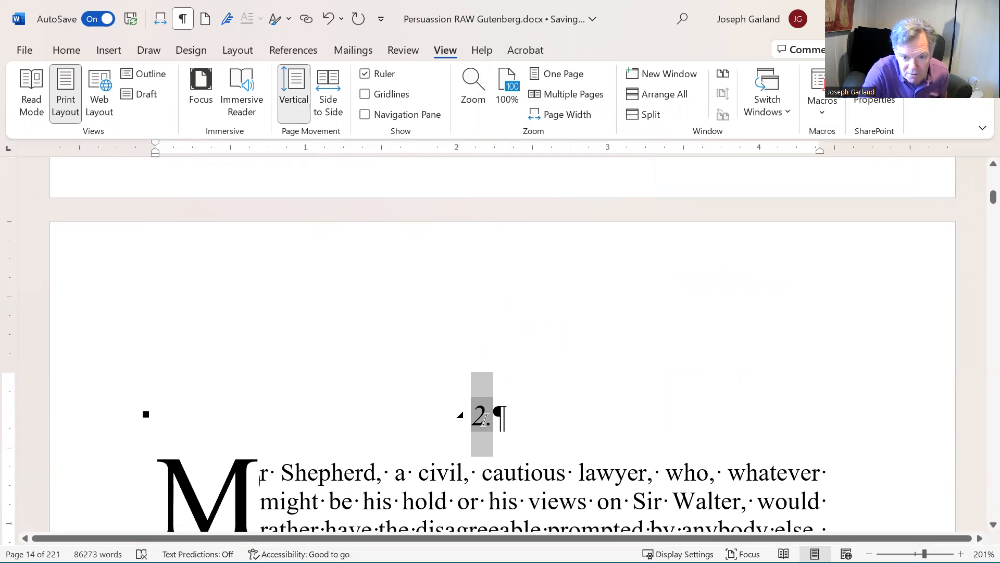
right_click(484, 420)
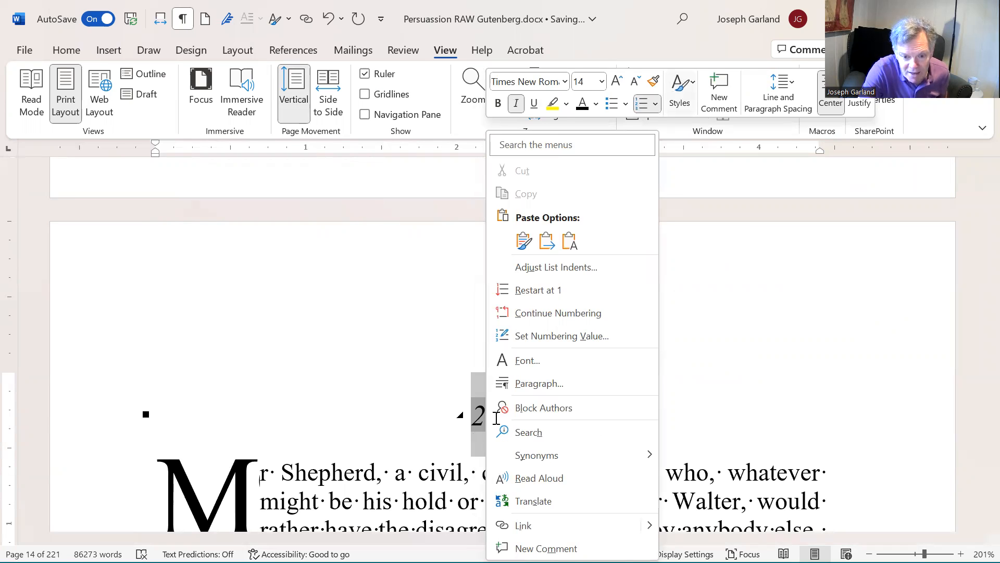
left_click(488, 424)
left_click(483, 419)
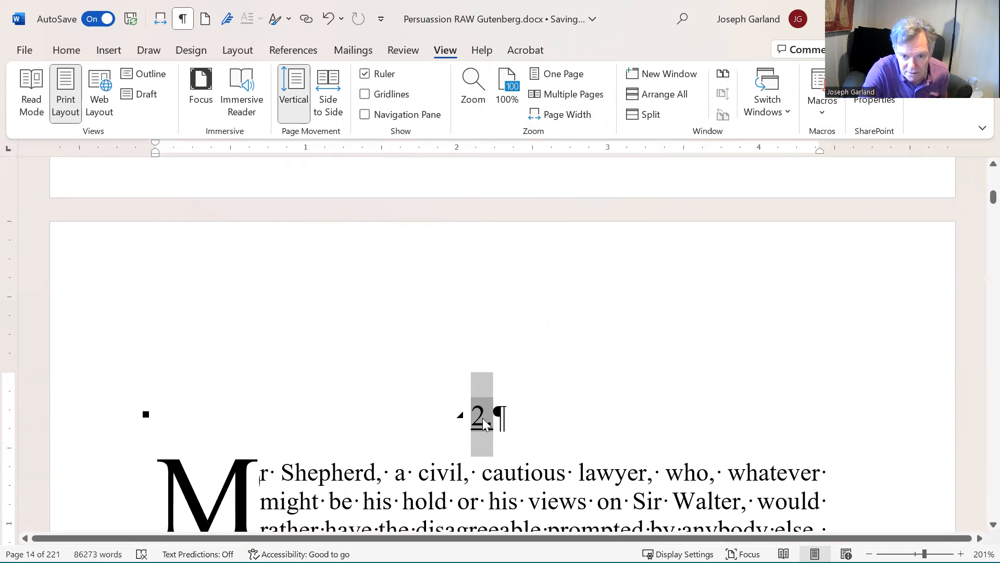
right_click(483, 417)
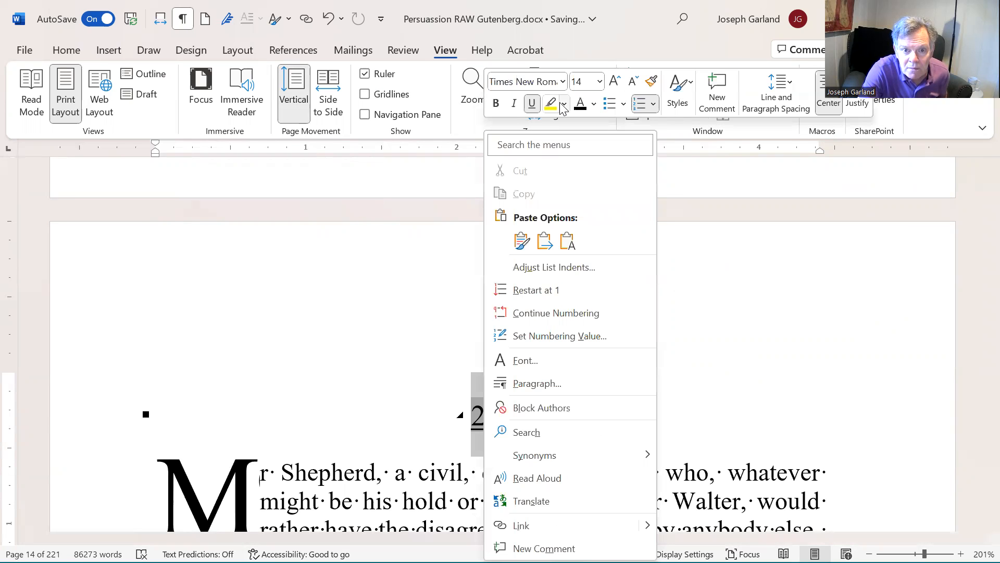
left_click(532, 106)
left_click(514, 103)
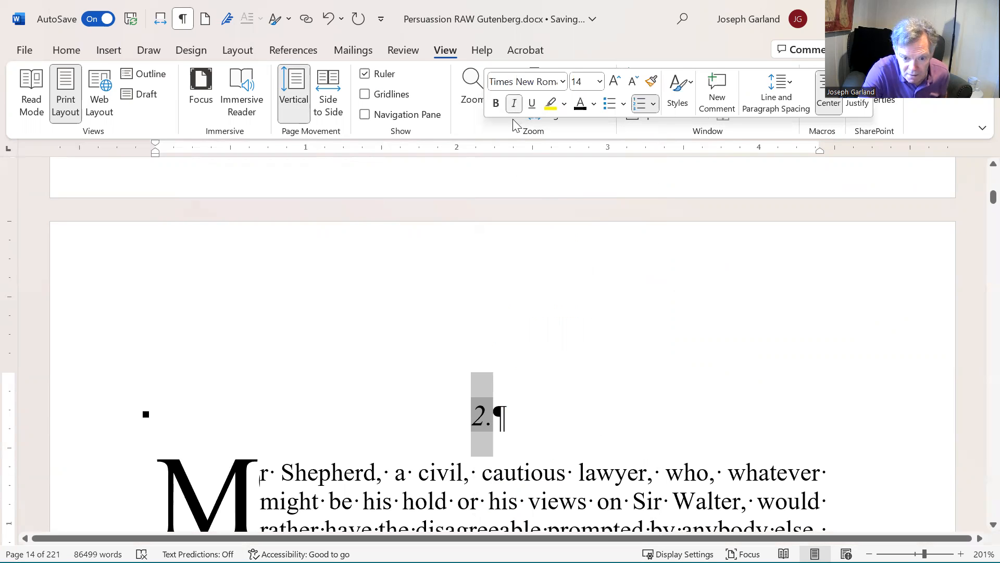
Step: Reapply the Heading 1 style to the "2." chapter heading
left_click(480, 416)
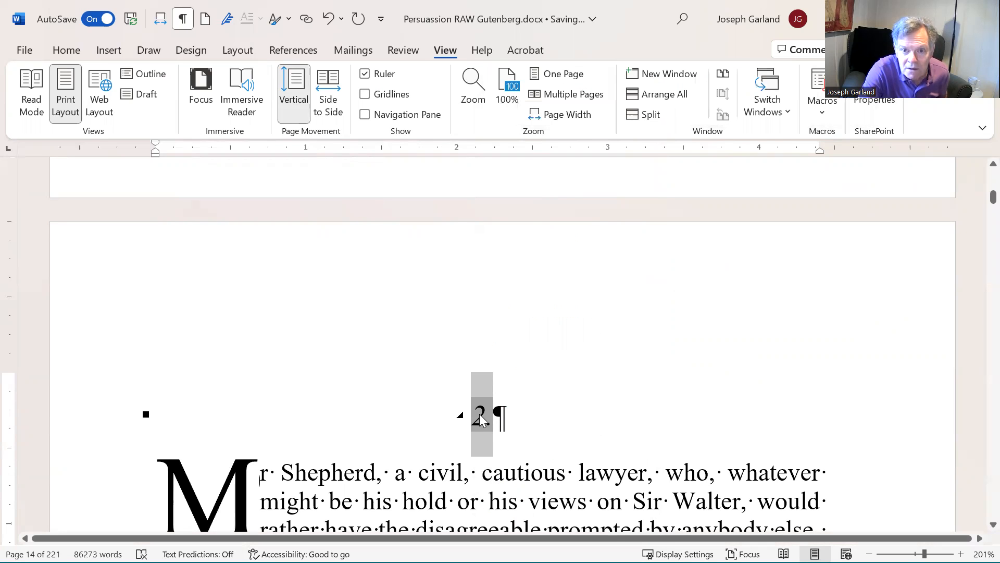
right_click(479, 419)
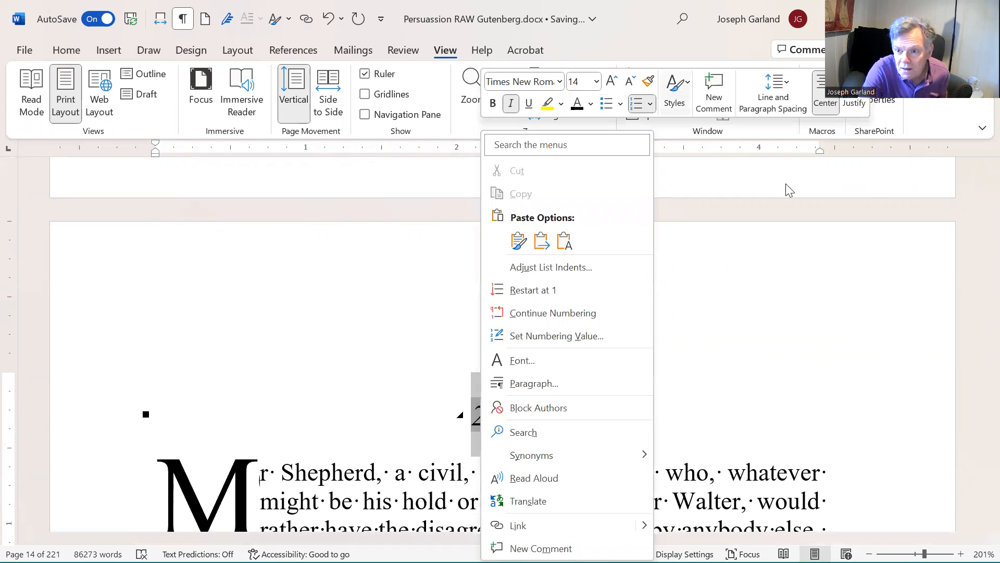
left_click(674, 91)
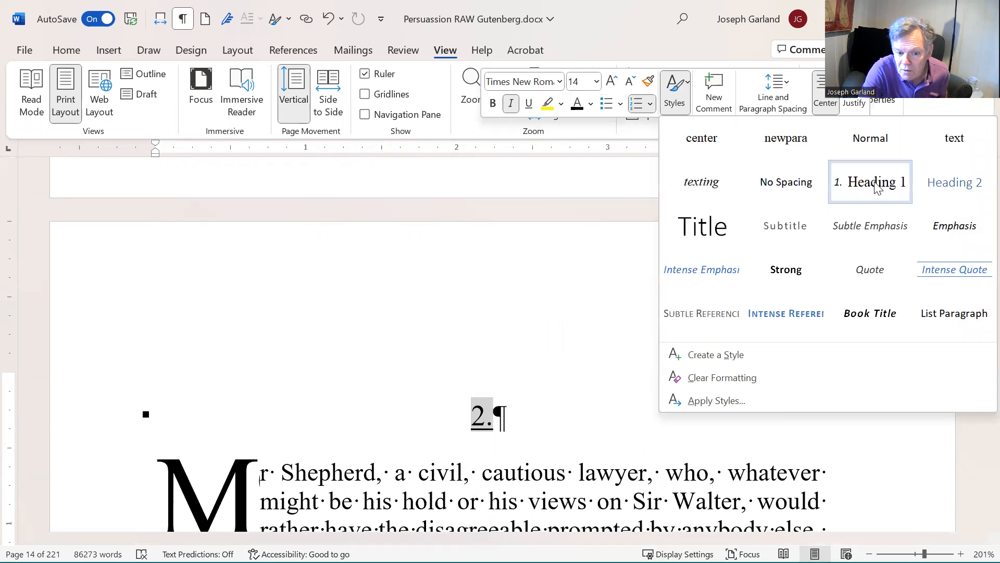
left_click(842, 186)
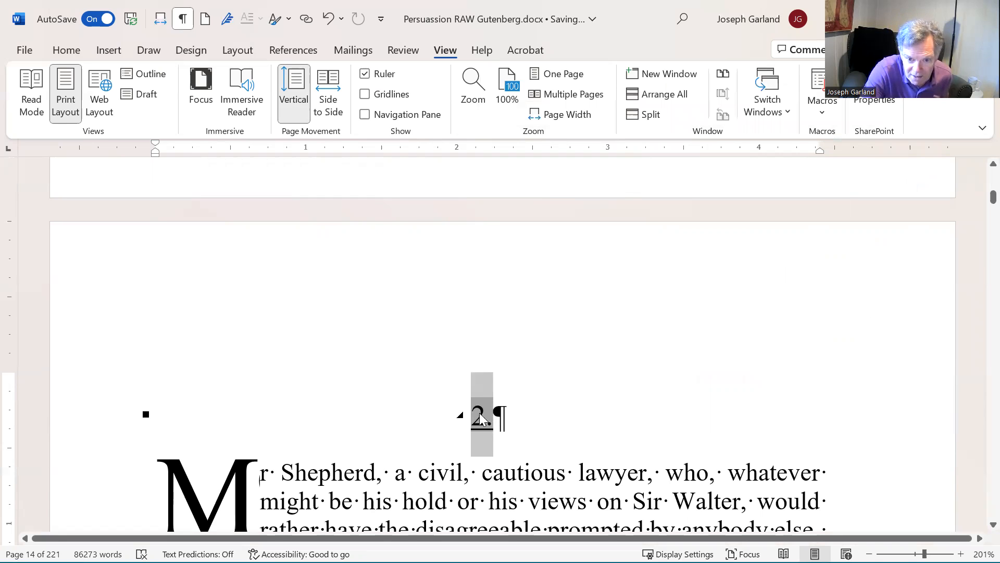
left_click(518, 490)
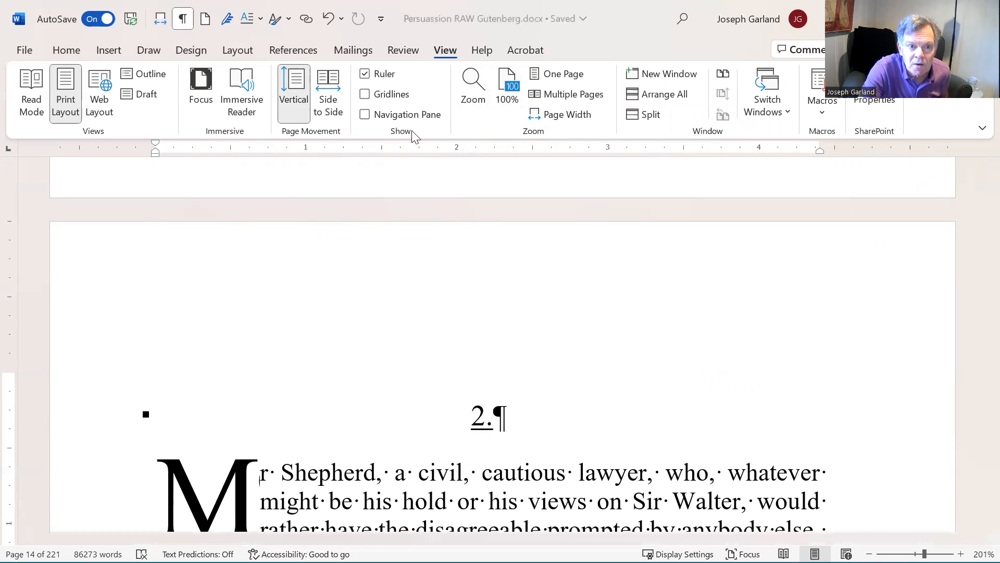
Step: Switch to side-to-side page view and delete the "CHAPTER I." text from the first chapter heading
left_click(328, 99)
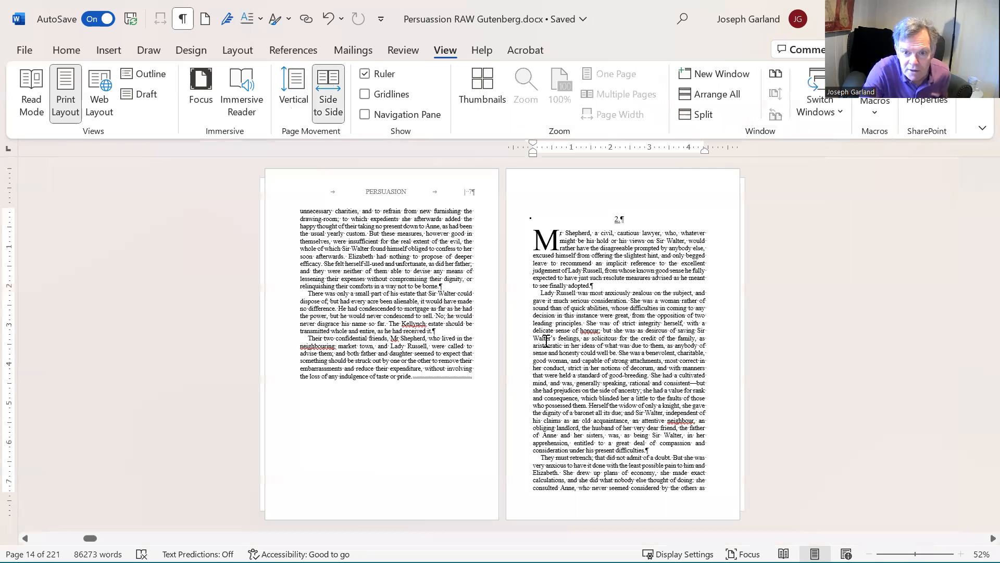
scroll(546, 341, "up", 1)
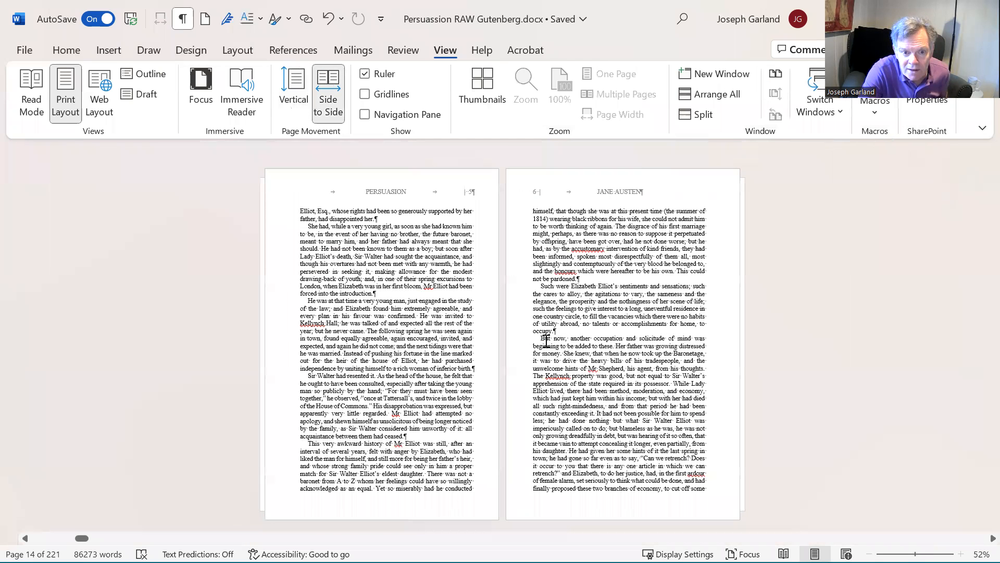
scroll(546, 342, "up", 1)
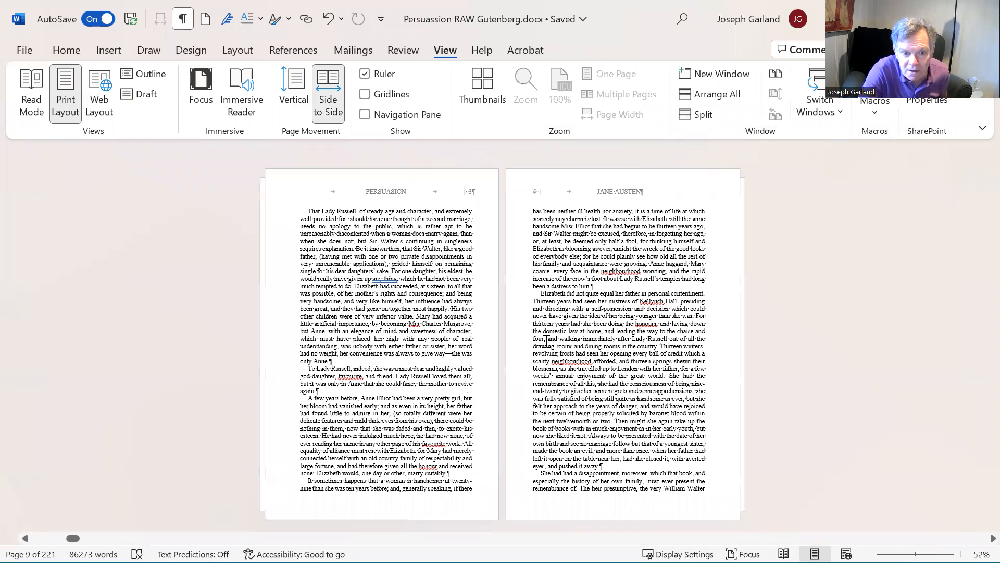
scroll(546, 341, "up", 1)
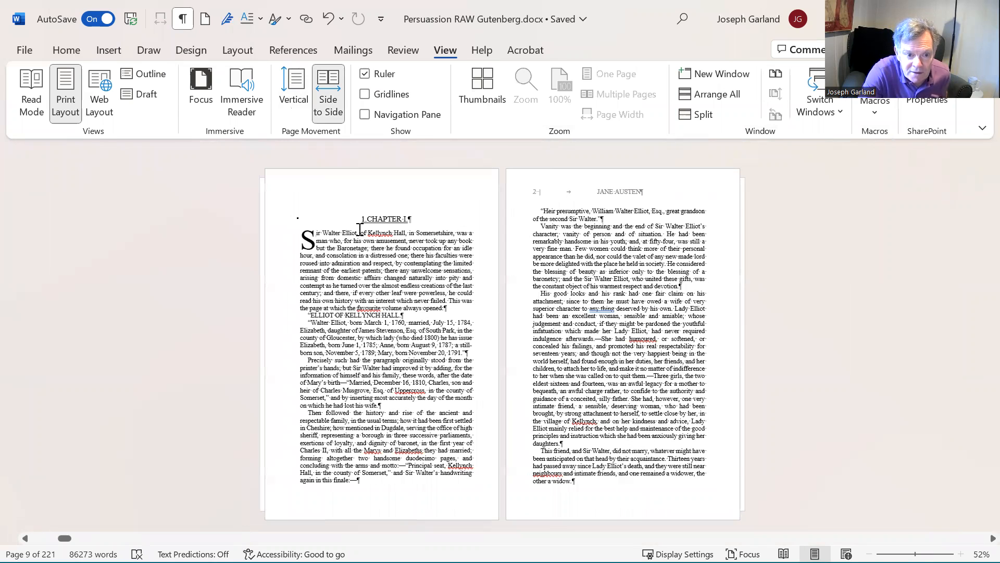
left_click(368, 216)
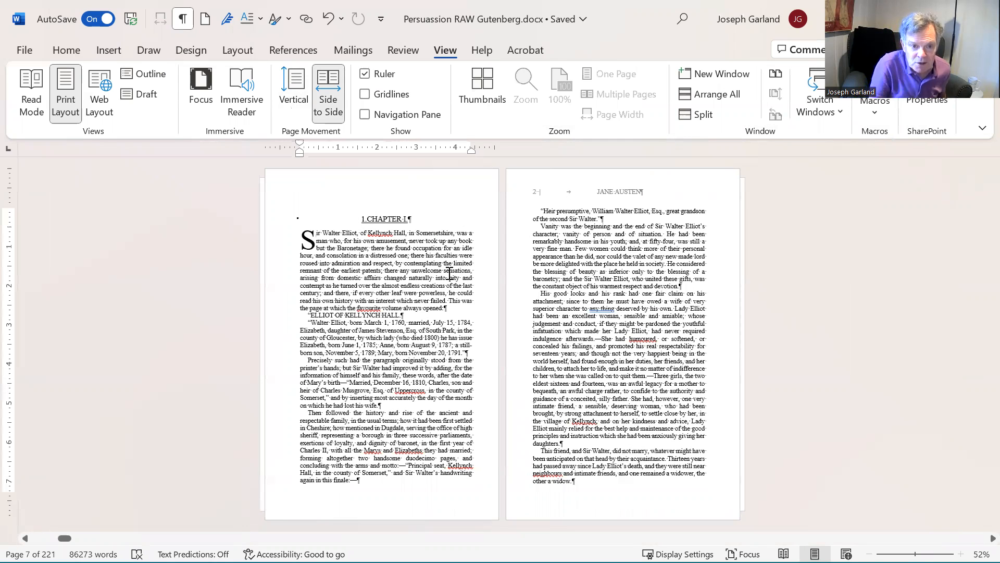
key("shift+End")
key("Delete")
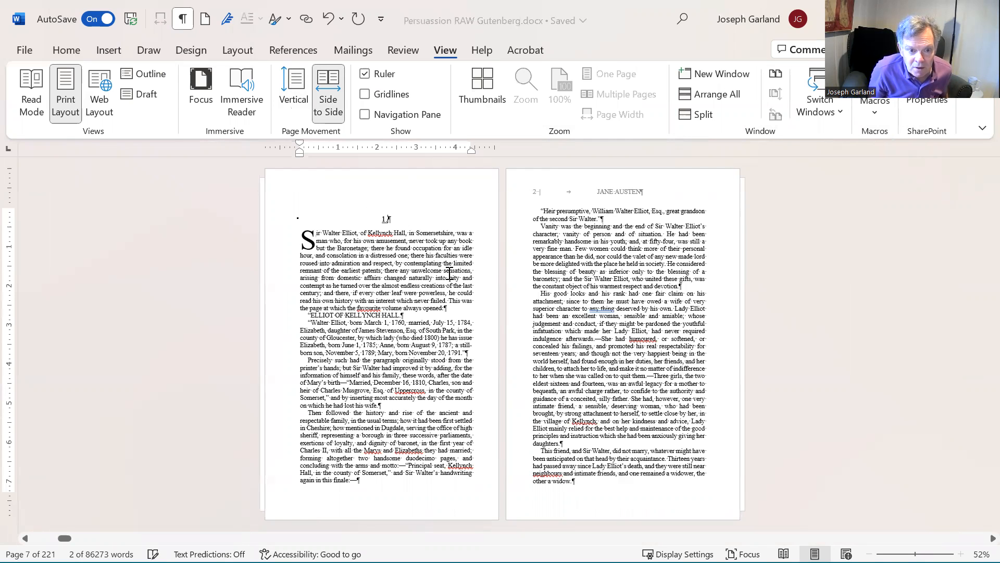
Step: Delete the "CHAPTER III." text from the third chapter heading, leaving only its number
scroll(449, 272, "down", 1)
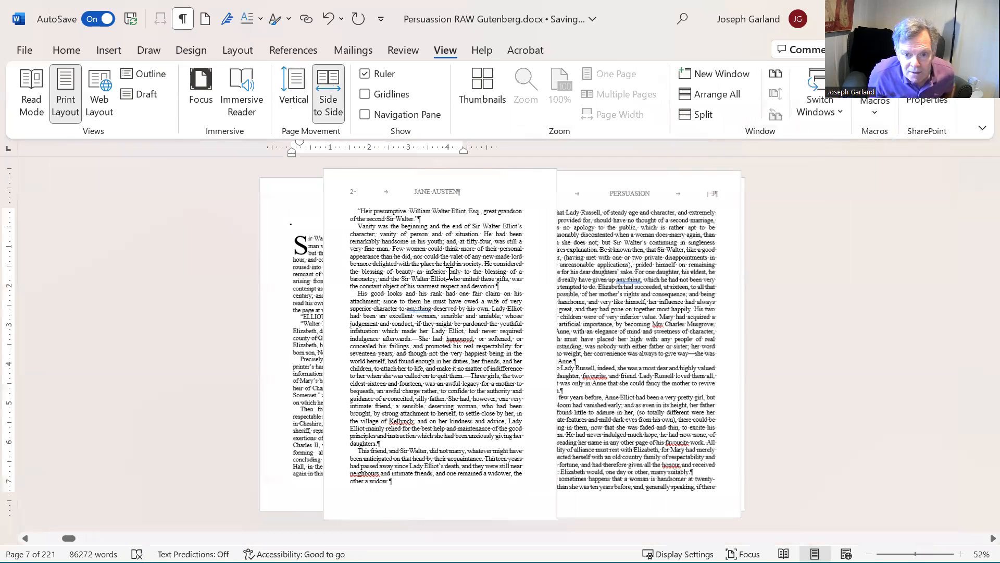
scroll(449, 272, "down", 2)
scroll(449, 272, "down", 2)
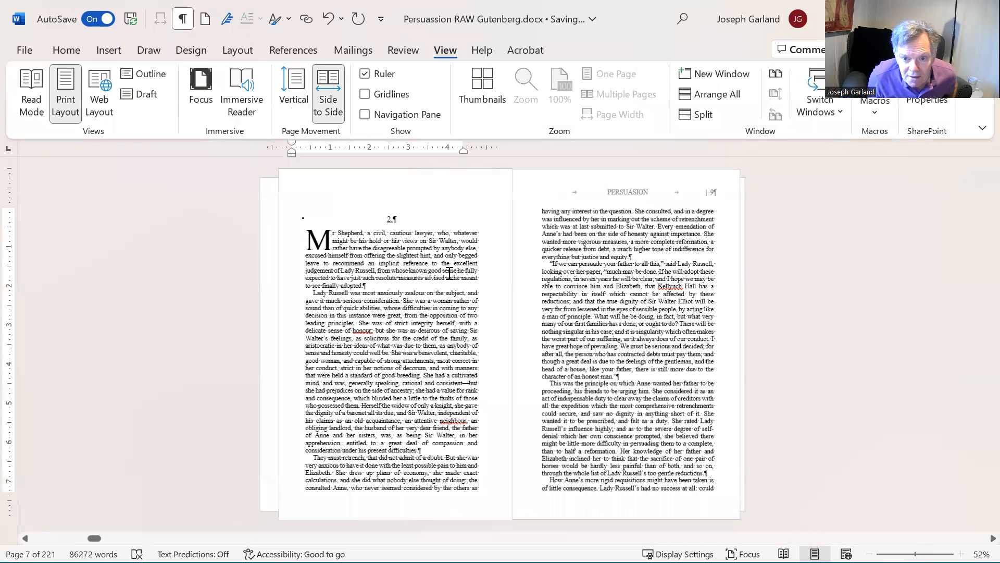
scroll(449, 272, "down", 1)
scroll(449, 272, "down", 1)
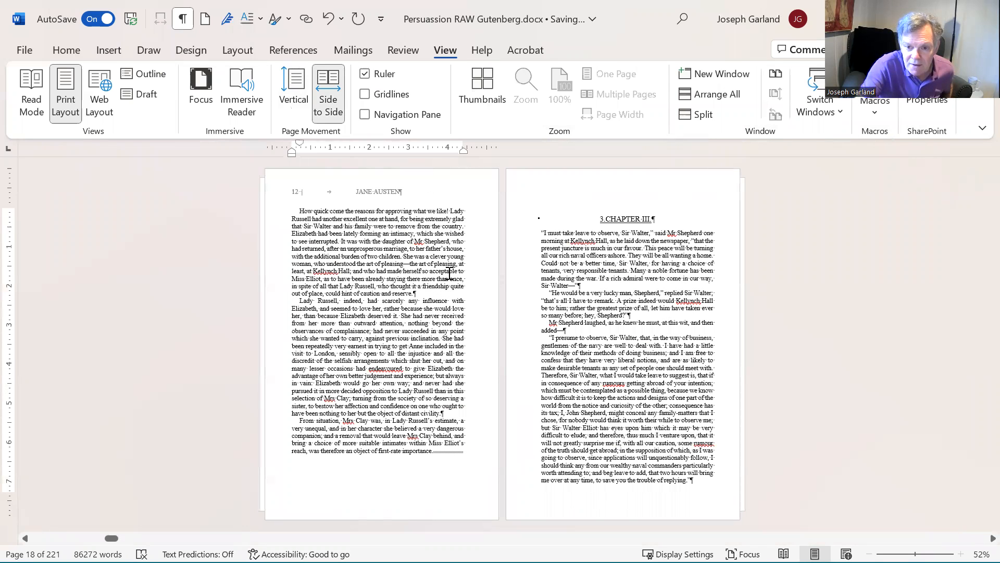
left_click(606, 218)
key("shift+End")
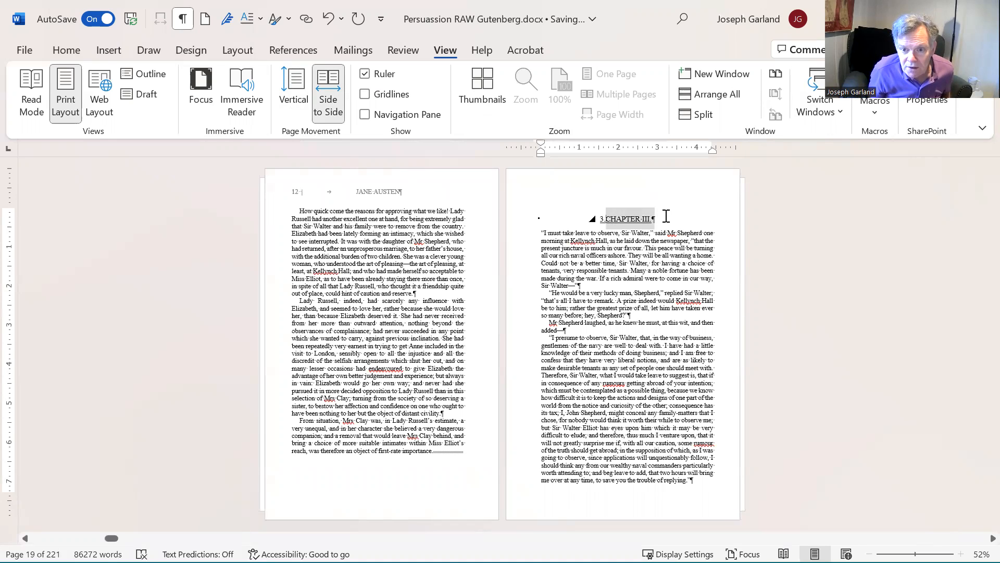
key("Delete")
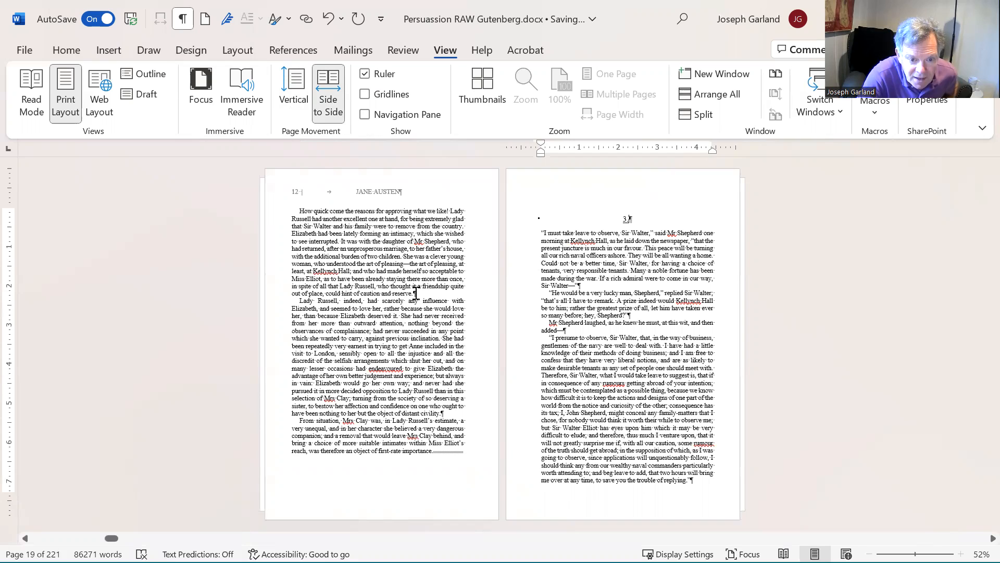
Step: Insert a page break before the paragraph beginning "Lady Russell, indeed" and add an empty paragraph above it
left_click(420, 331)
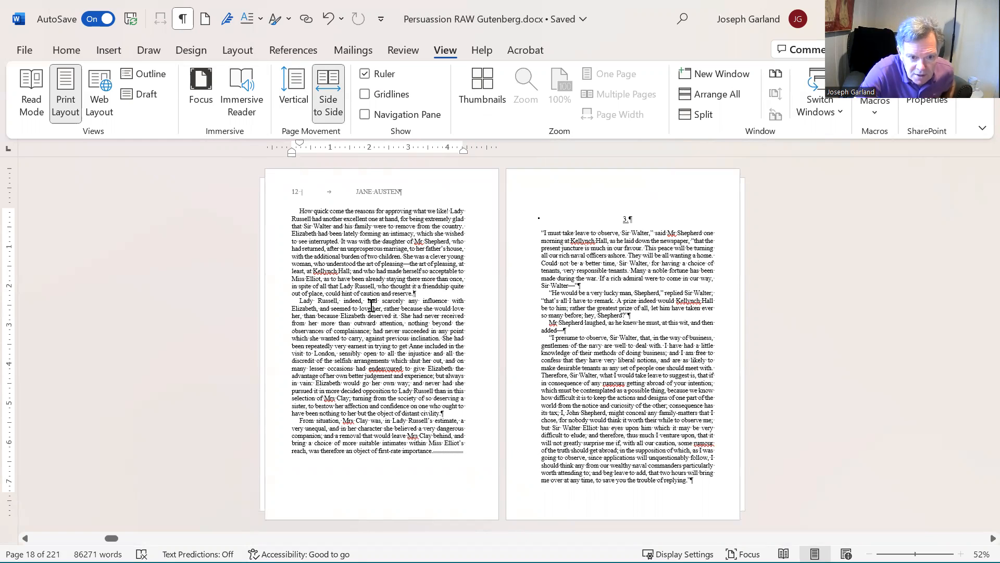
left_click(245, 48)
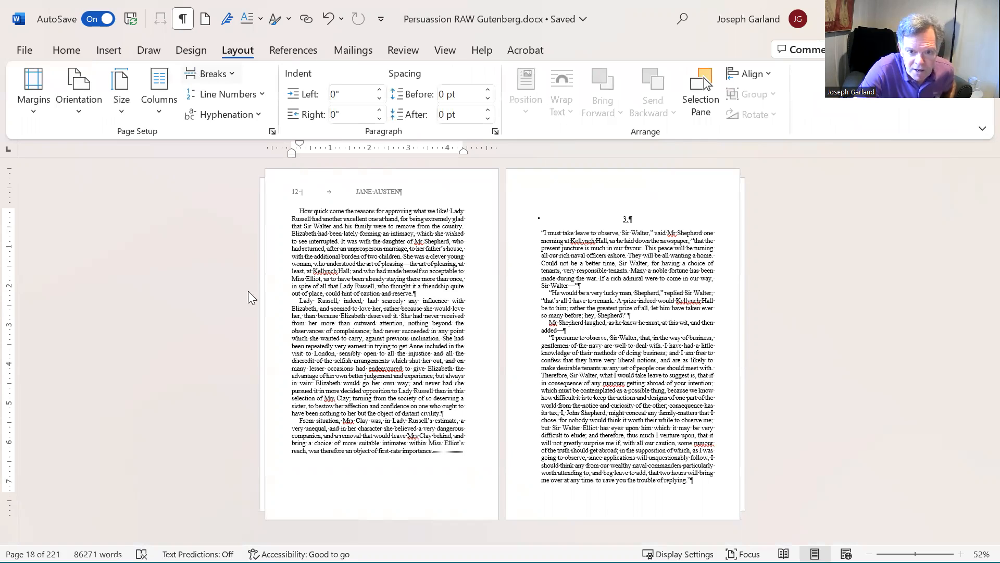
key("ctrl+Return")
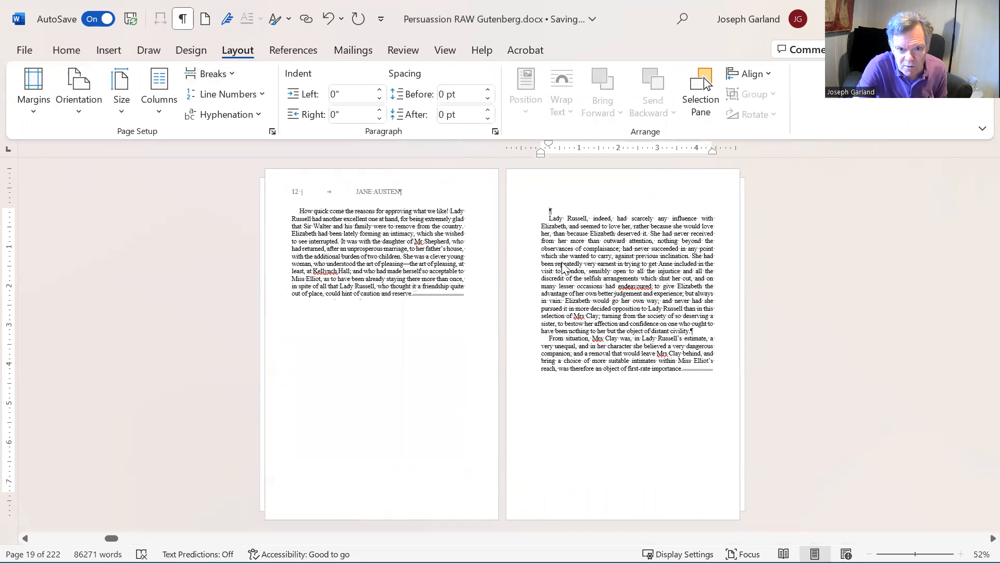
key("Delete")
key("Return")
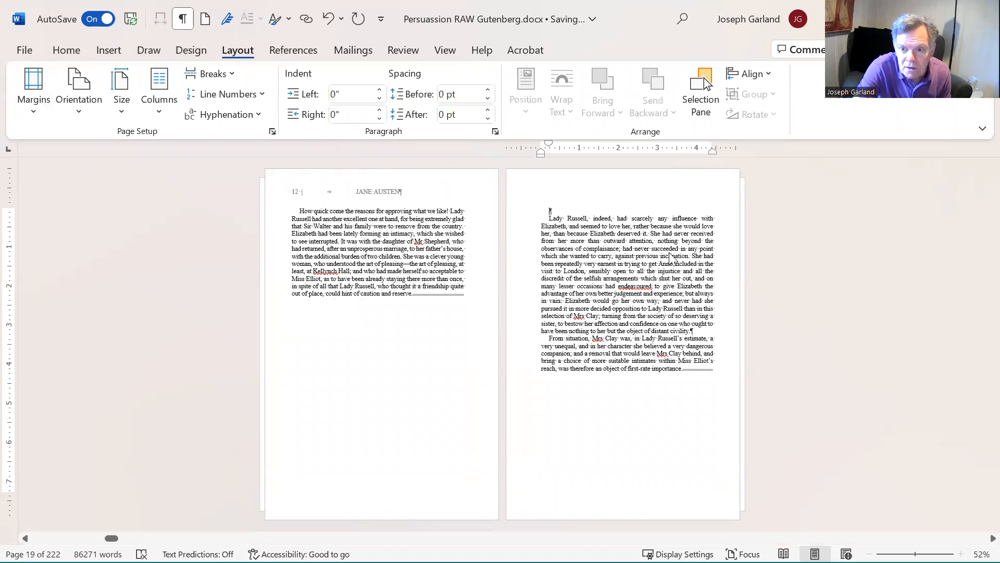
Step: Apply the Heading 1 style to the empty paragraph to create a numbered chapter heading
right_click(550, 210)
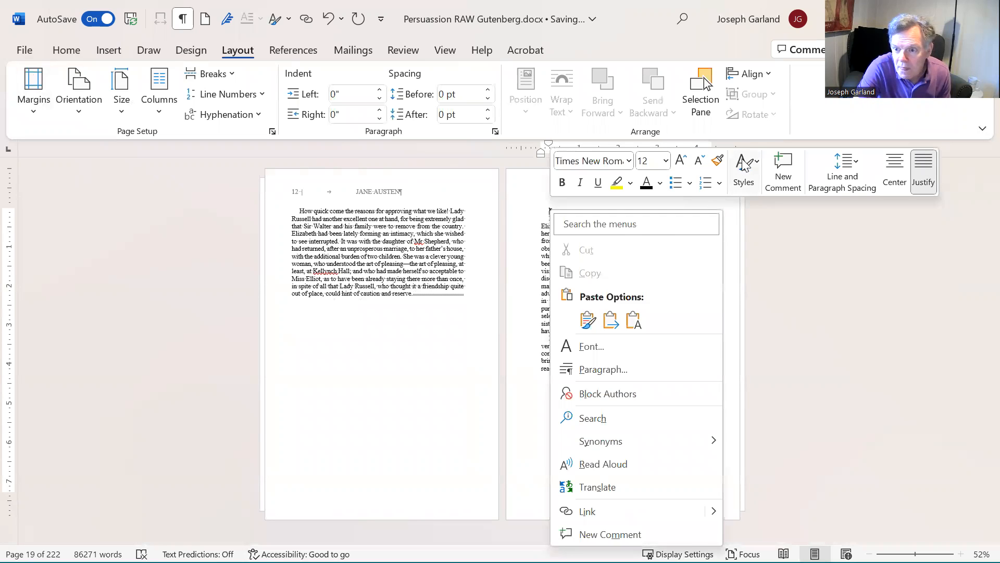
left_click(744, 165)
left_click(860, 270)
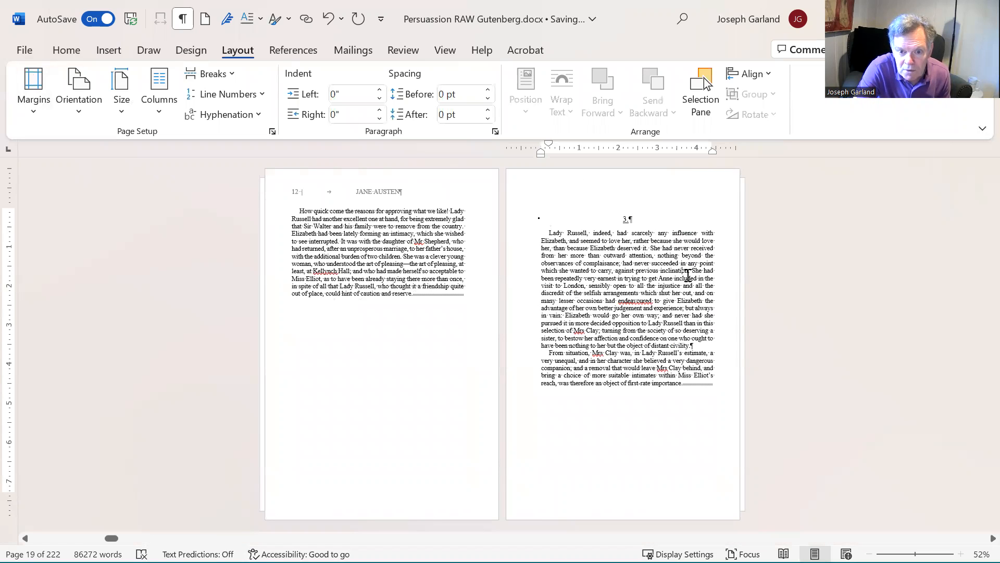
scroll(632, 256, "down", 1)
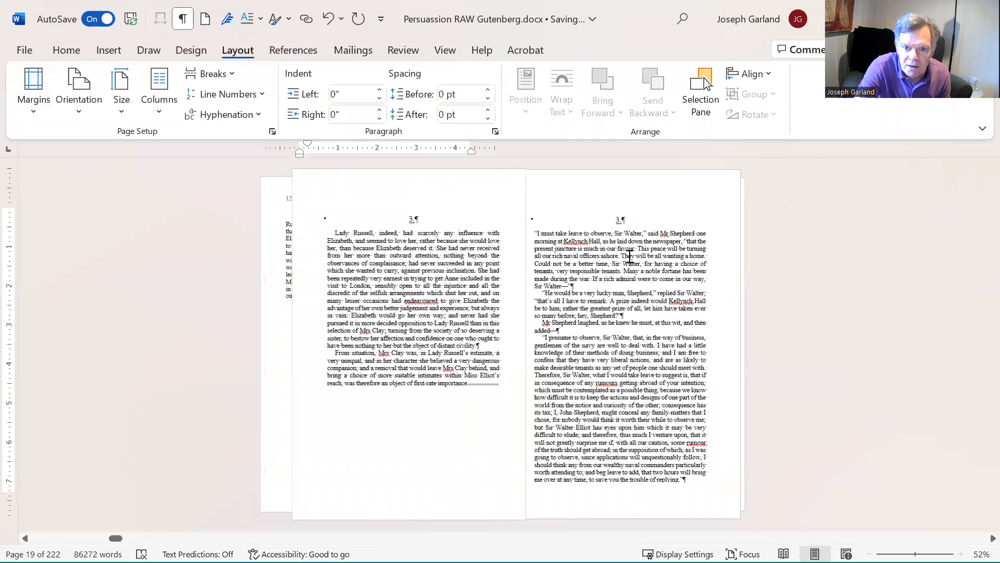
left_click(629, 252)
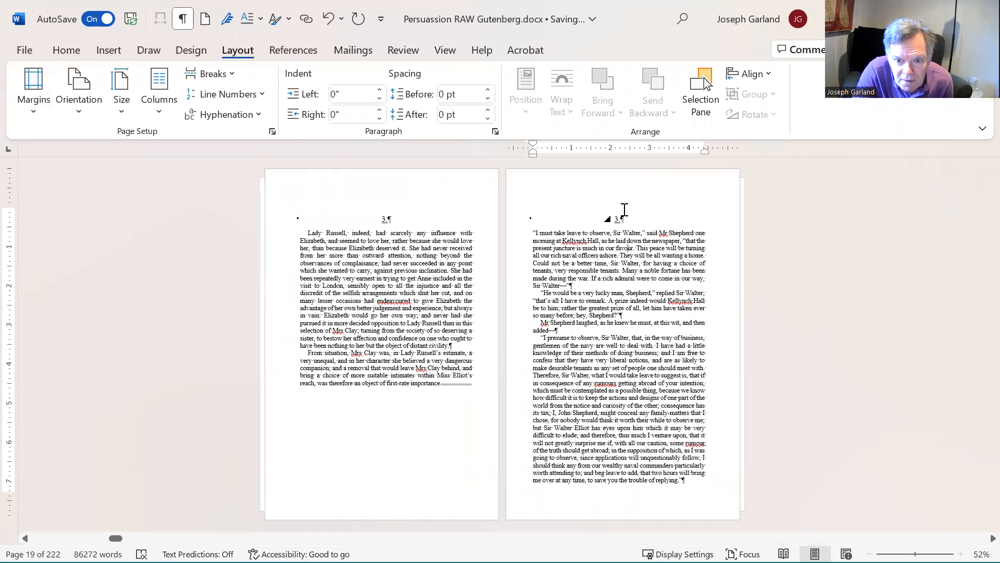
Step: Delete the "CHAPTER IV." text from the fifth chapter heading, leaving only its number
left_click(617, 219)
left_click(589, 276)
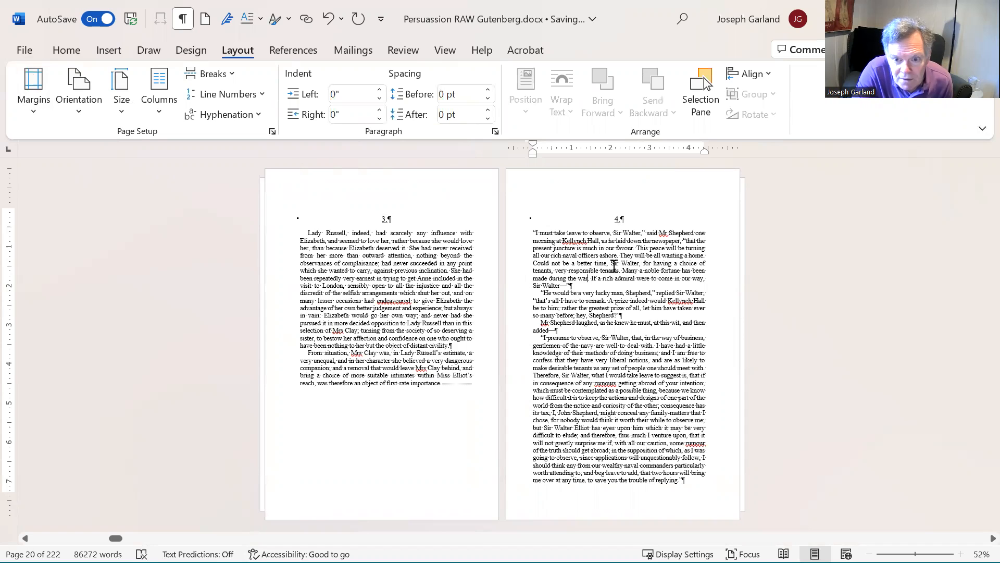
scroll(644, 284, "down", 1)
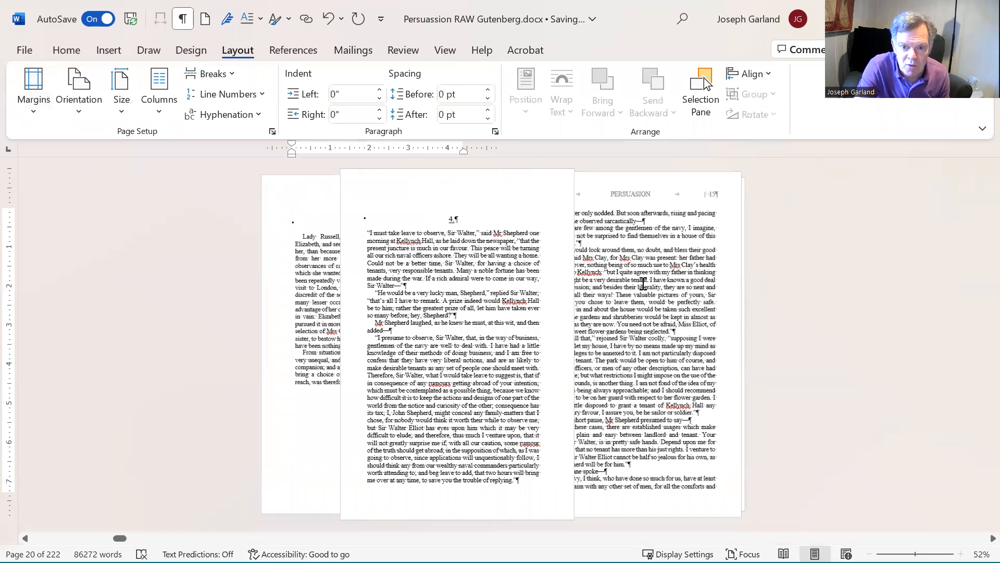
scroll(643, 284, "down", 1)
scroll(644, 284, "down", 2)
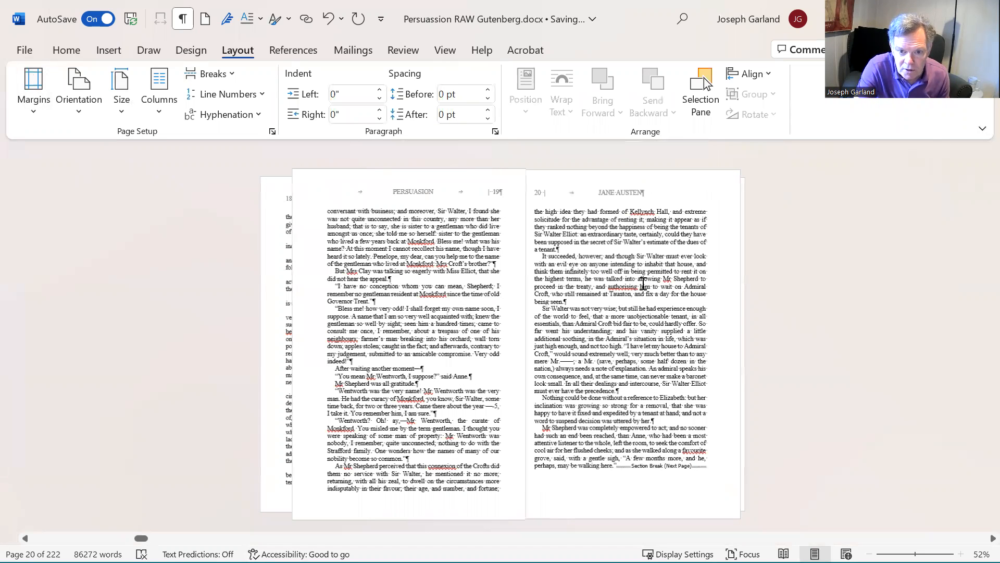
scroll(644, 284, "down", 1)
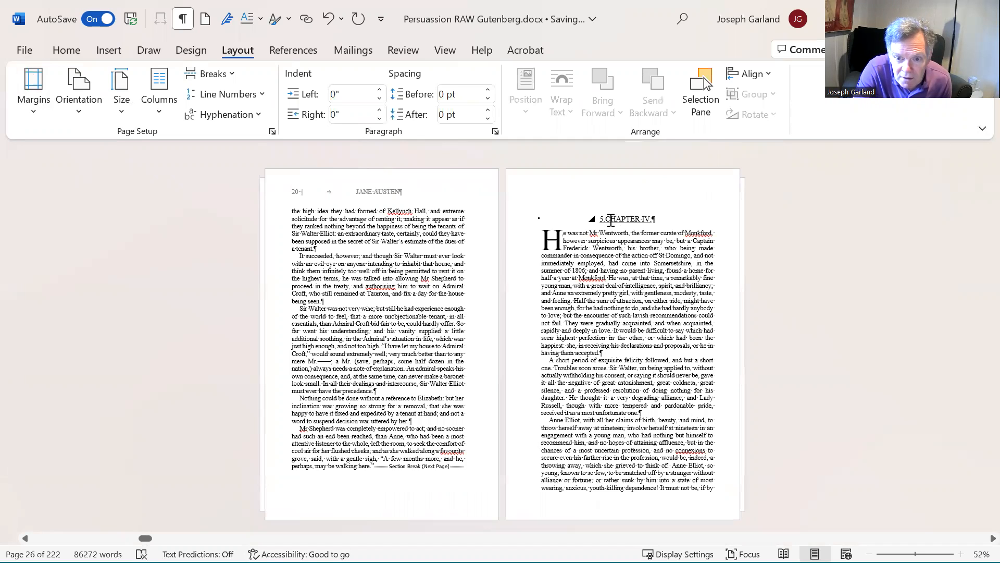
left_click(611, 218)
key("shift+End")
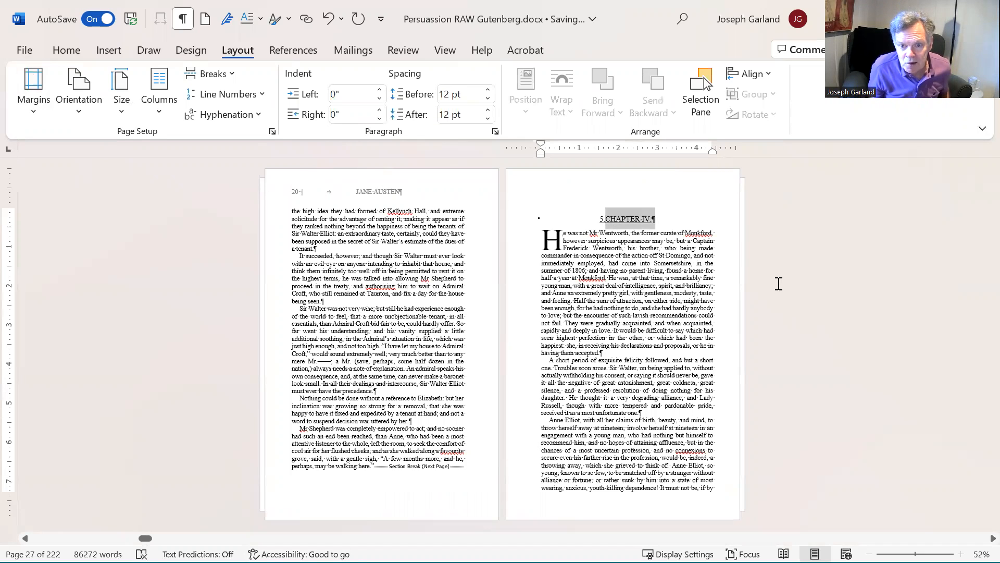
key("Delete")
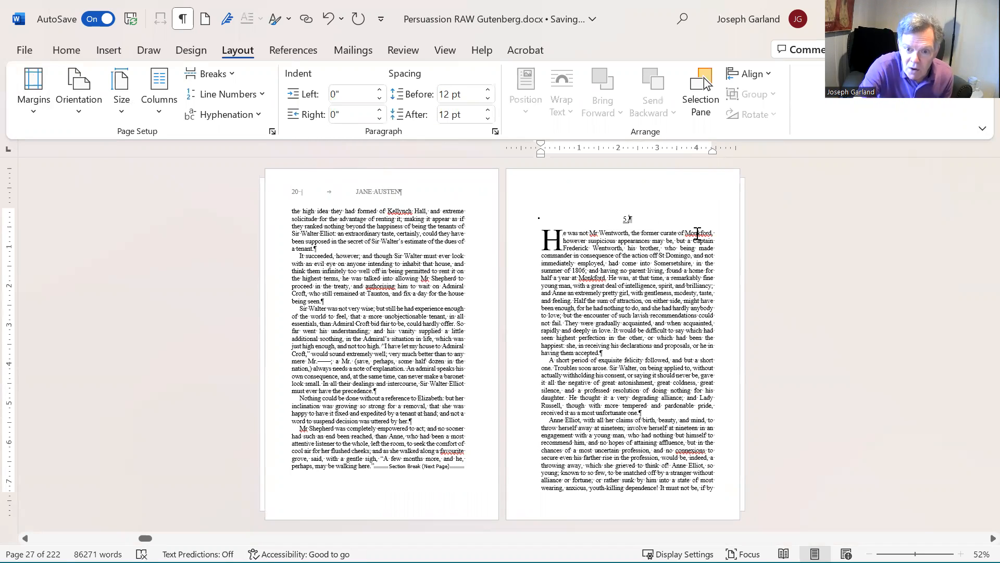
Step: Remove the numbered heading paragraph above the paragraph beginning "Lady Russell, indeed"
scroll(444, 292, "up", 2)
scroll(431, 314, "up", 2)
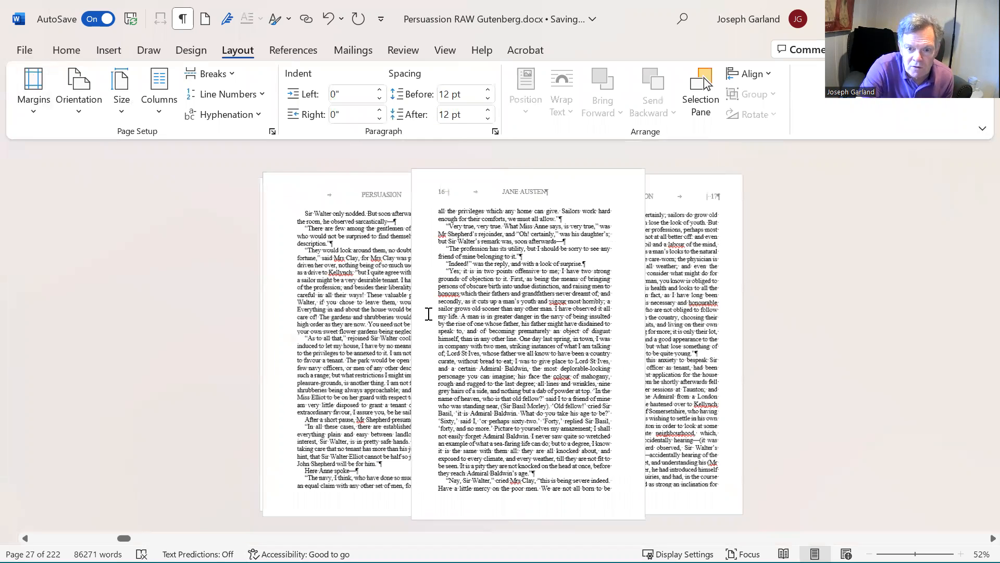
scroll(422, 313, "up", 2)
scroll(422, 312, "up", 2)
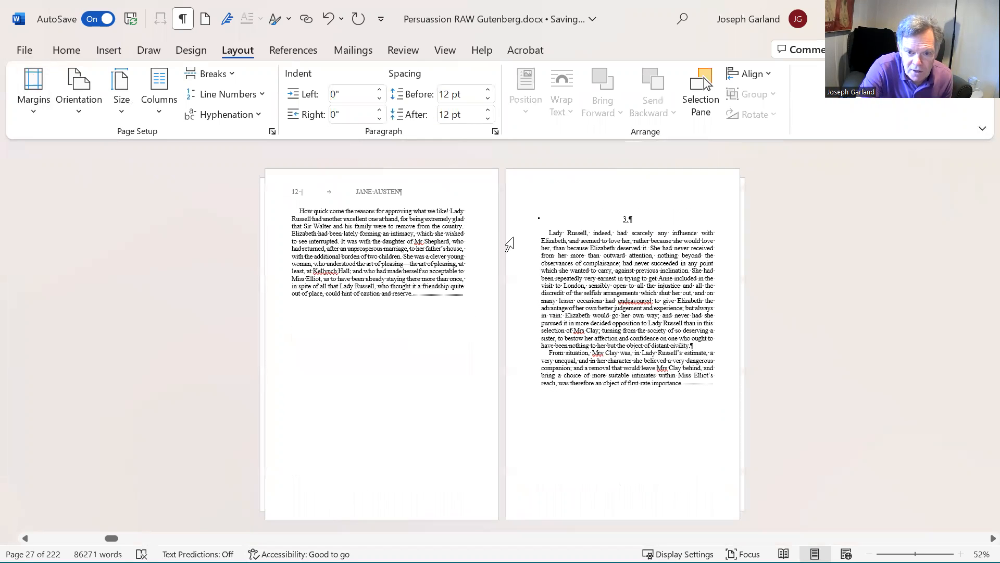
left_click(627, 218)
key("BackSpace")
key("BackSpace")
key("Delete")
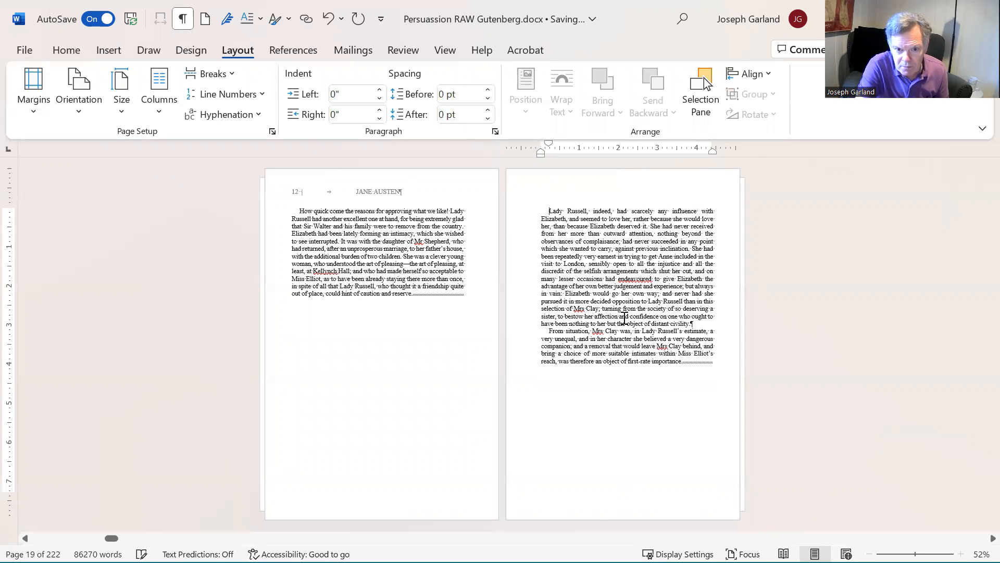
Step: Delete the break before the "Lady Russell, indeed" paragraph so it rejoins the preceding page's text
scroll(656, 308, "down", 1)
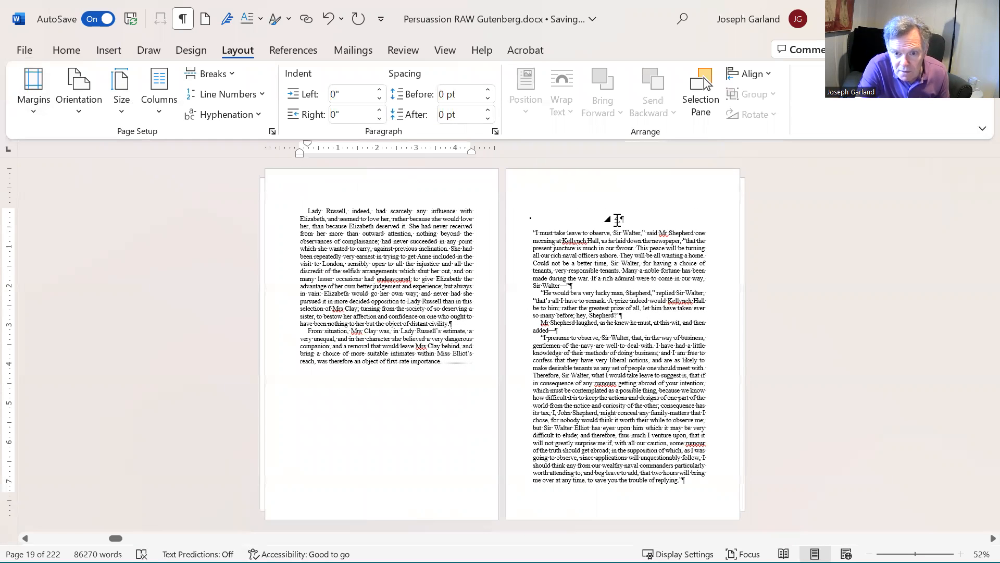
left_click(620, 219)
scroll(267, 332, "up", 3)
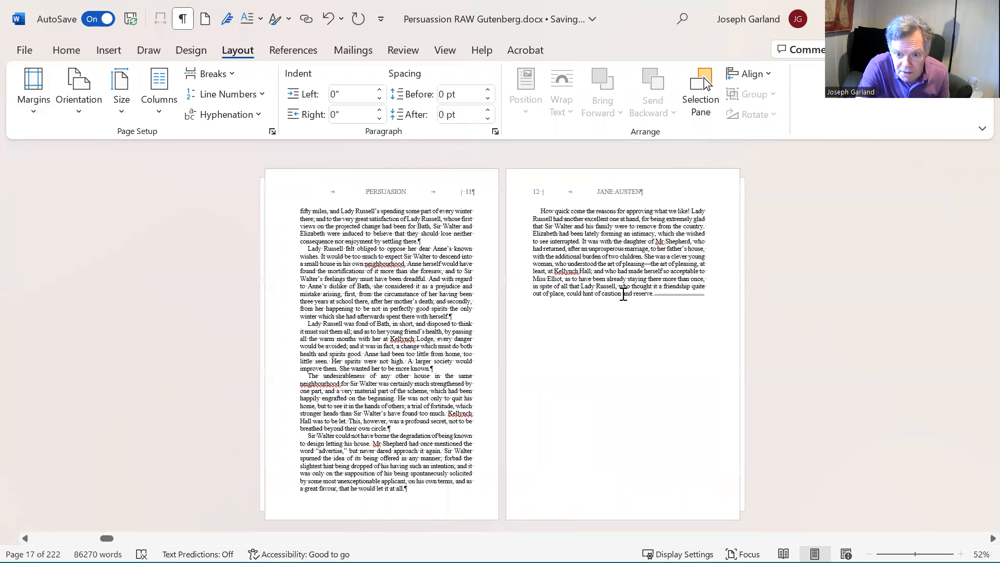
left_click(688, 398)
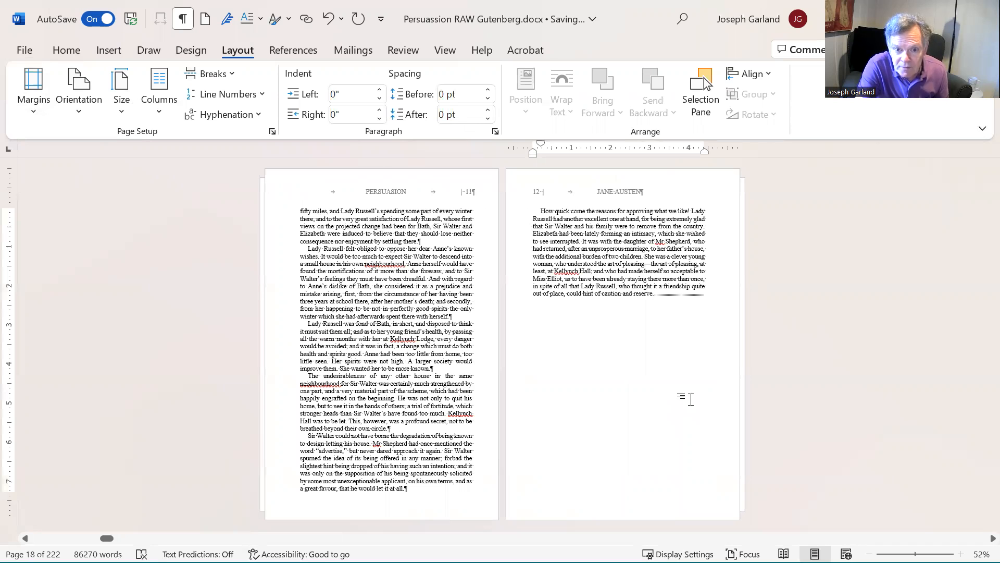
key("Delete")
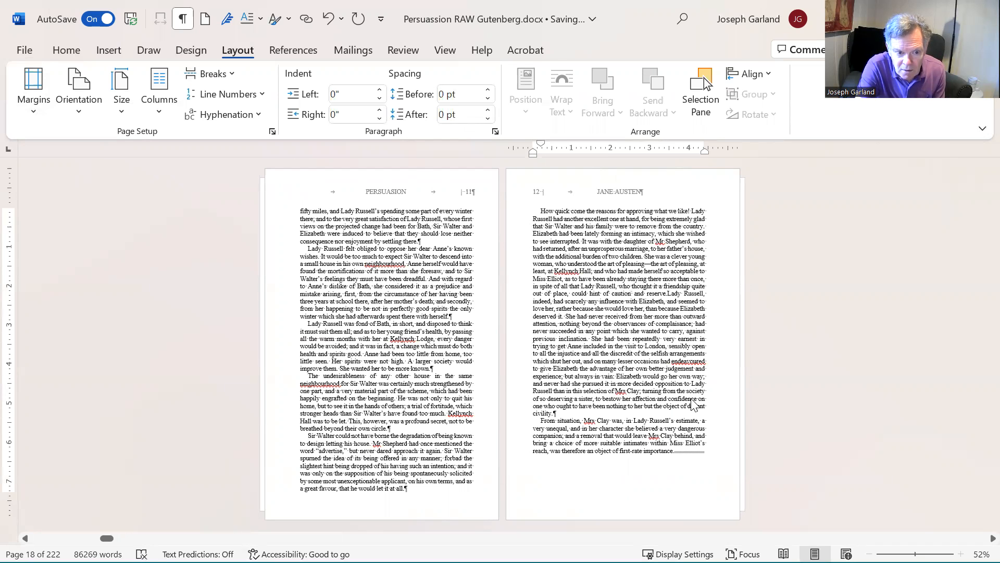
Step: Scroll through the following pages to check the chapter headings and page breaks
scroll(502, 344, "down", 2)
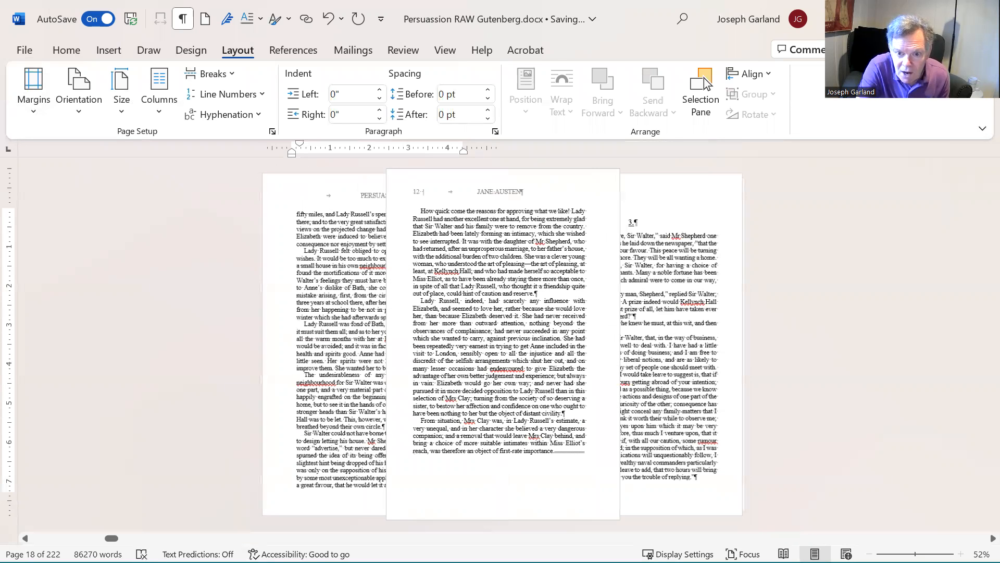
scroll(692, 393, "down", 3)
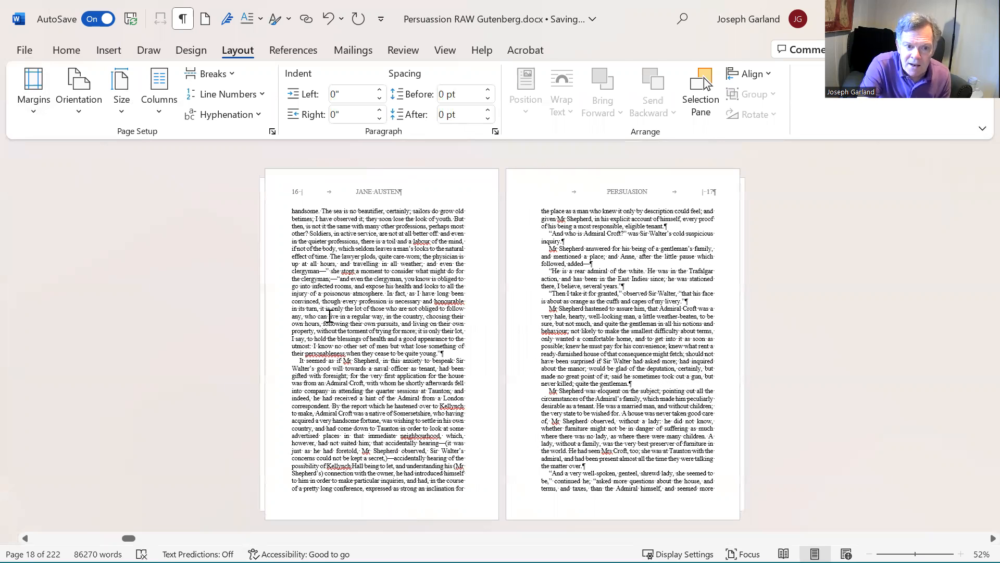
scroll(360, 293, "up", 3)
left_click(363, 290)
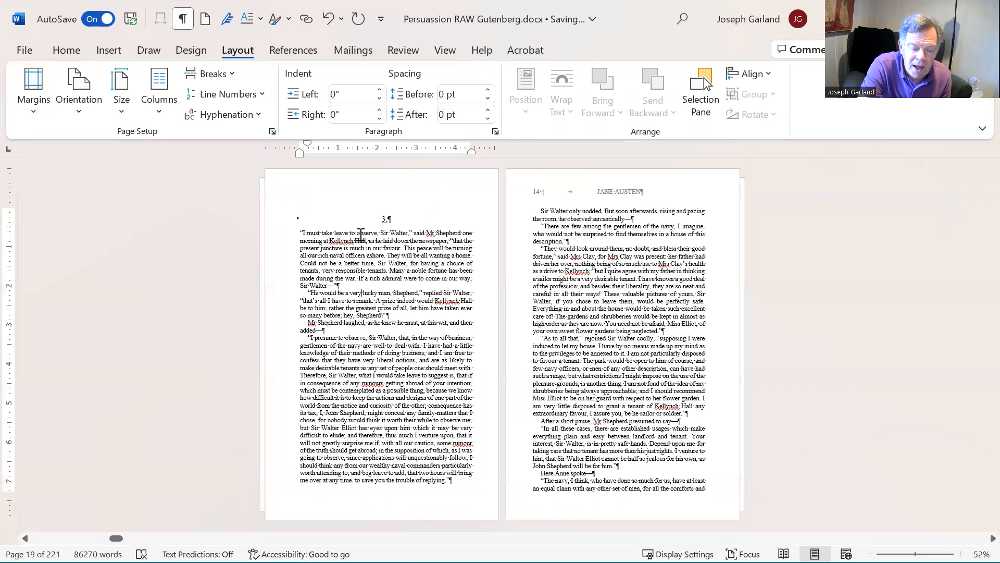
left_click(429, 345)
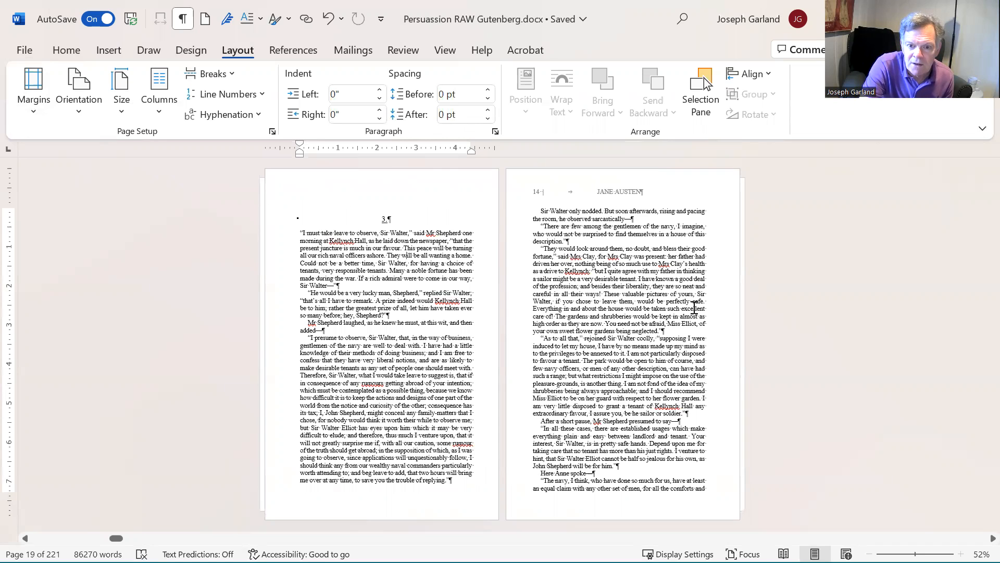
scroll(690, 308, "down", 3)
scroll(682, 307, "down", 10)
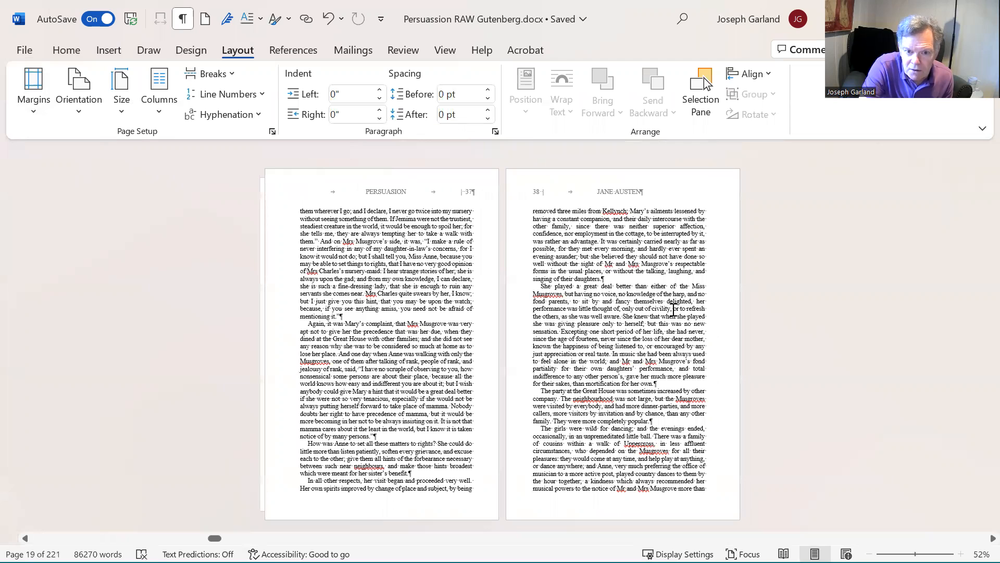
scroll(521, 292, "up", 3)
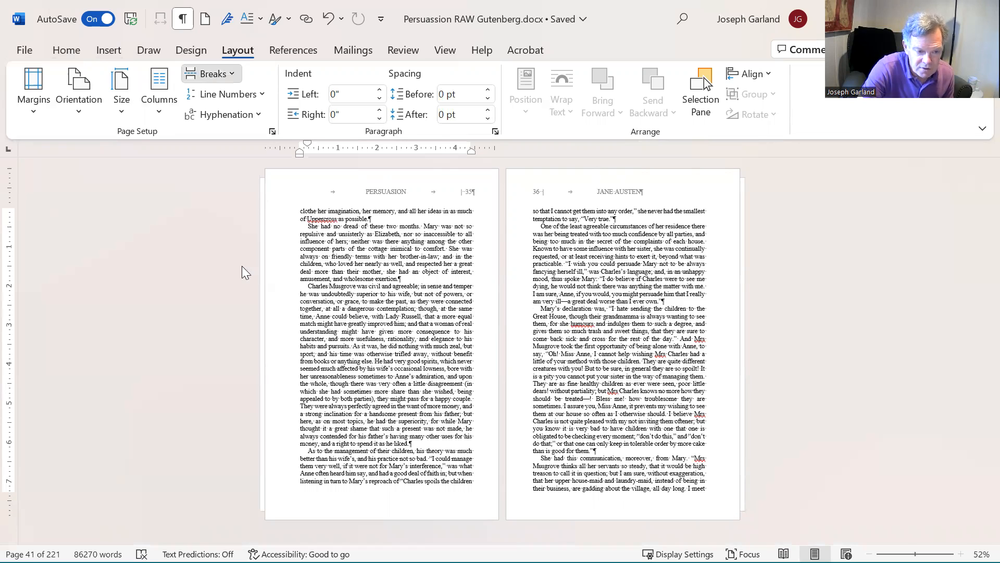
Step: Try inserting a next-page section break and a Heading 1 chapter heading before "Charles Musgrove was civil", then undo both
left_click(211, 74)
left_click(271, 354)
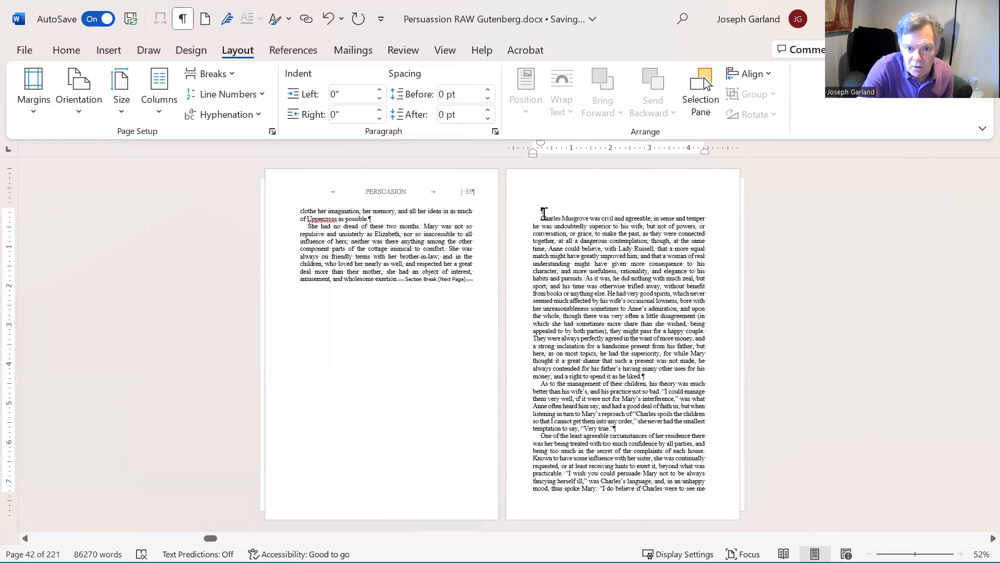
right_click(544, 214)
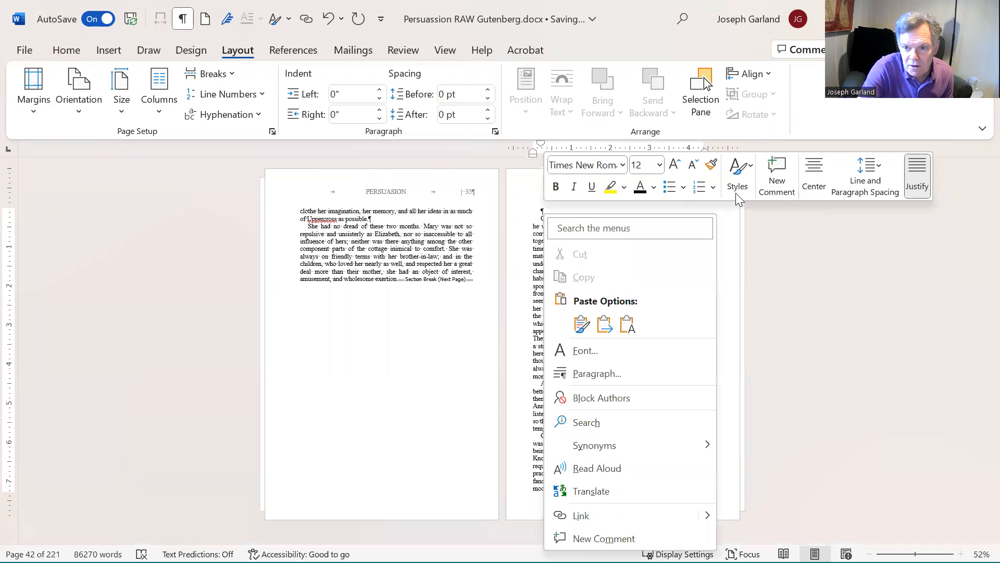
left_click(745, 168)
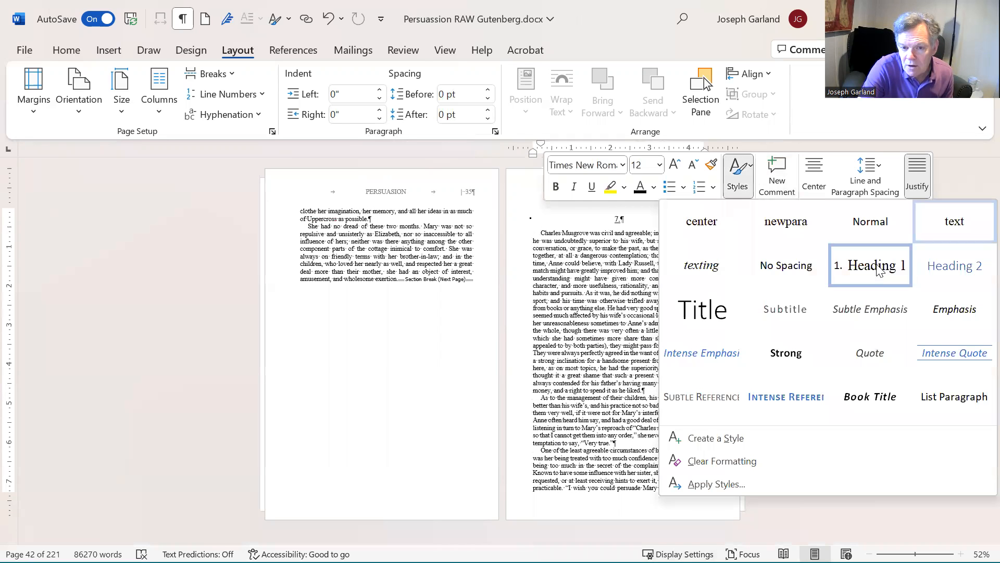
left_click(739, 262)
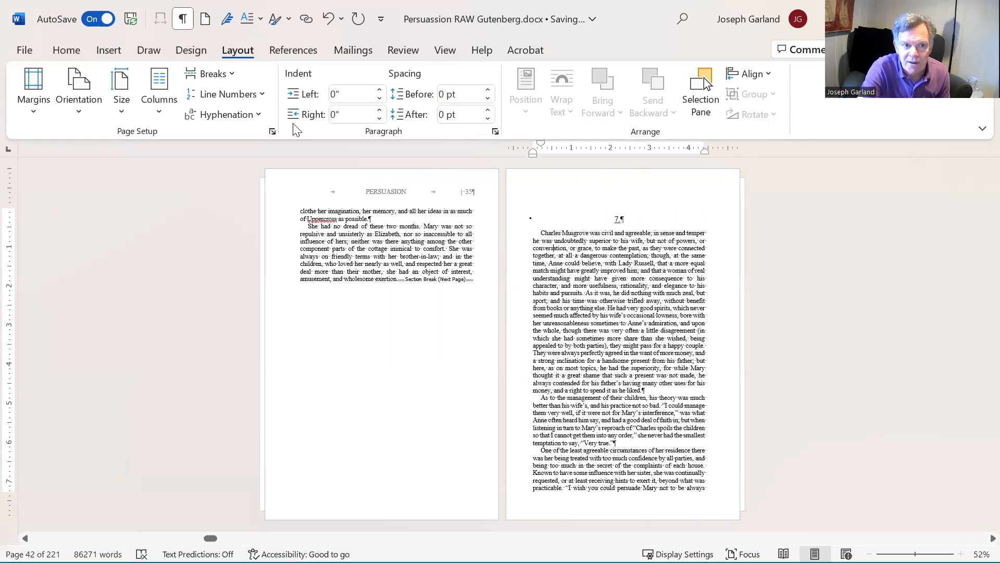
left_click(328, 22)
left_click(329, 25)
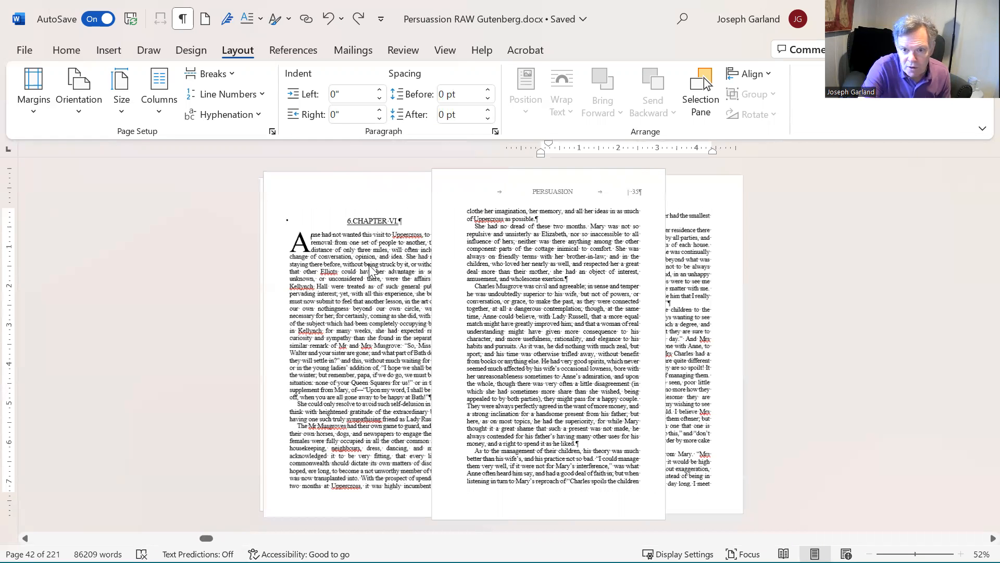
Step: Scroll back up to the third chapter's heading page to review the numbering
scroll(637, 299, "up", 1)
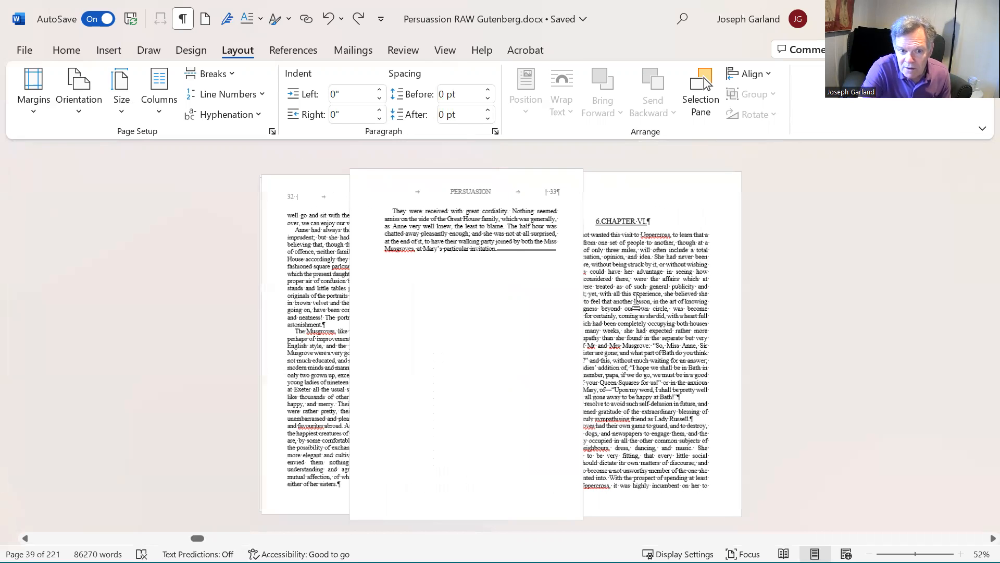
scroll(638, 299, "up", 1)
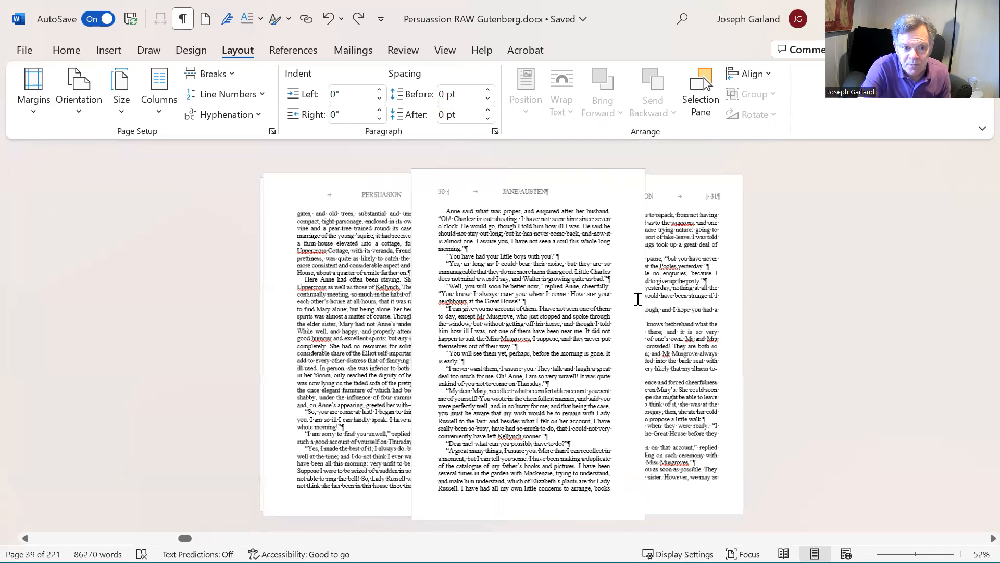
scroll(638, 299, "up", 1)
scroll(505, 327, "up", 1)
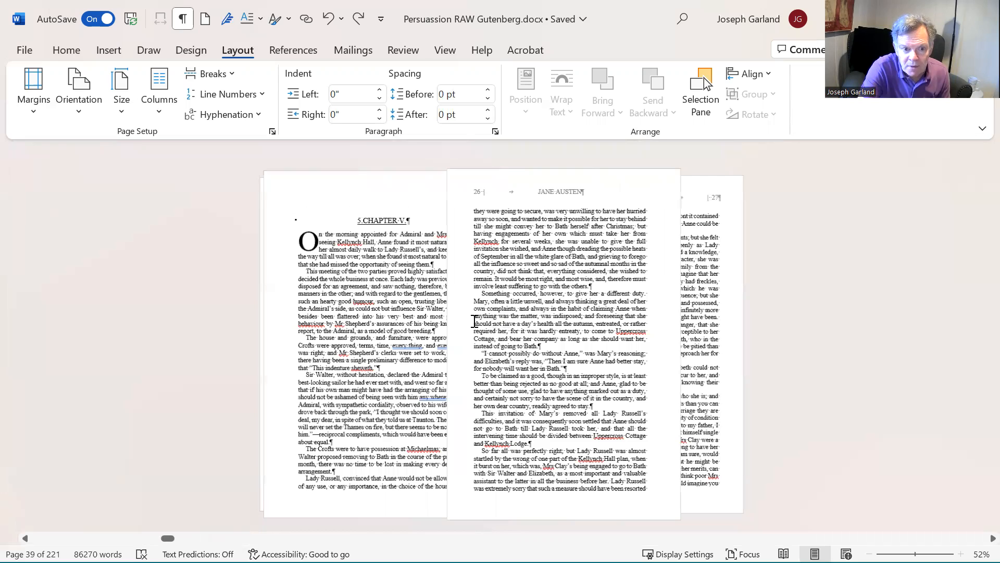
scroll(474, 320, "up", 1)
scroll(472, 323, "up", 1)
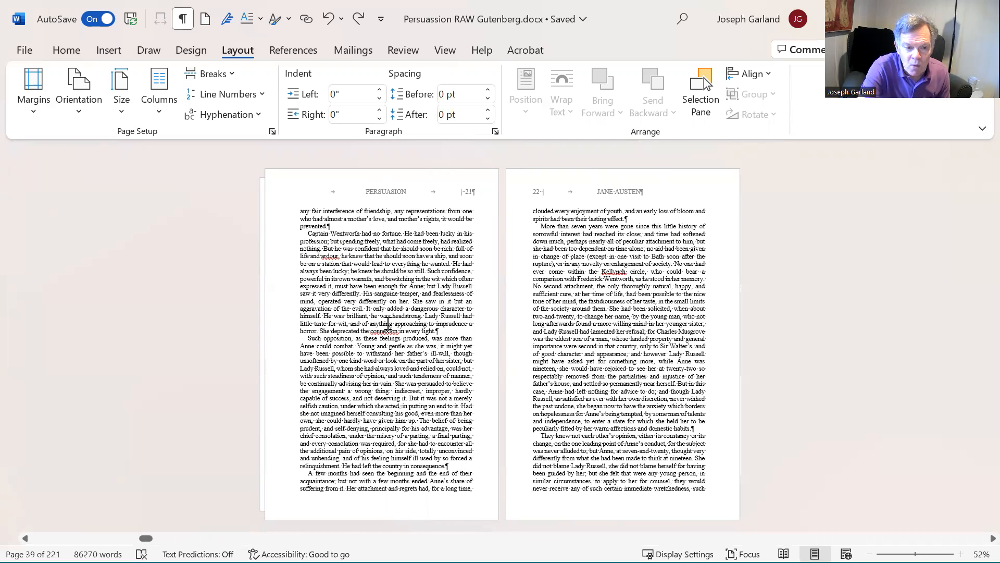
scroll(388, 323, "up", 1)
scroll(388, 323, "up", 1)
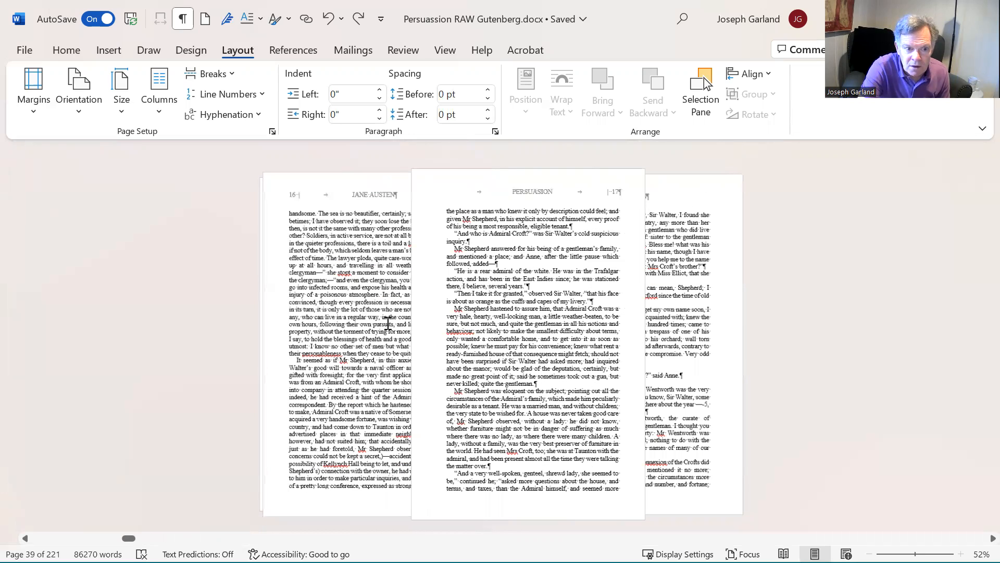
scroll(388, 322, "up", 1)
scroll(389, 323, "up", 1)
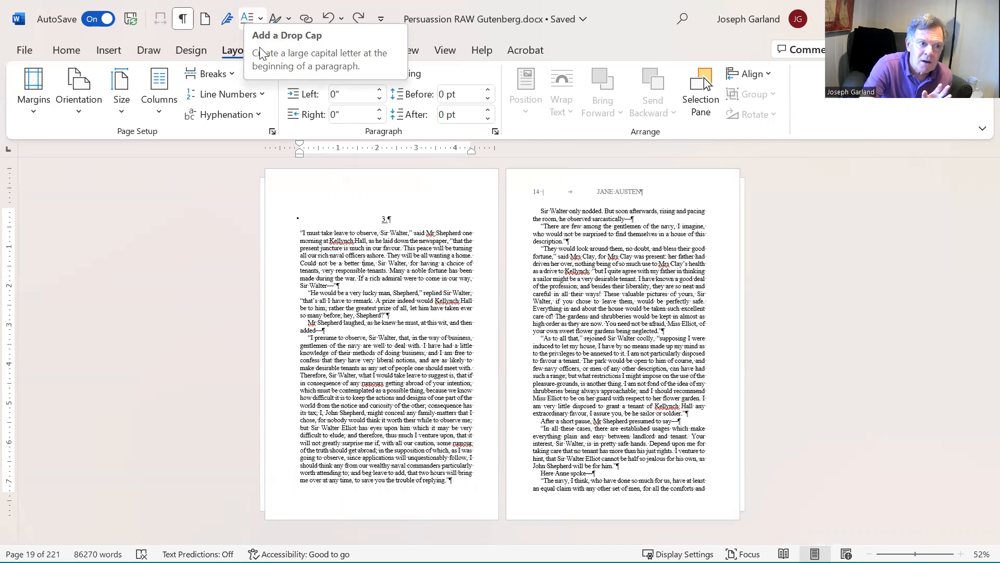
left_click(103, 50)
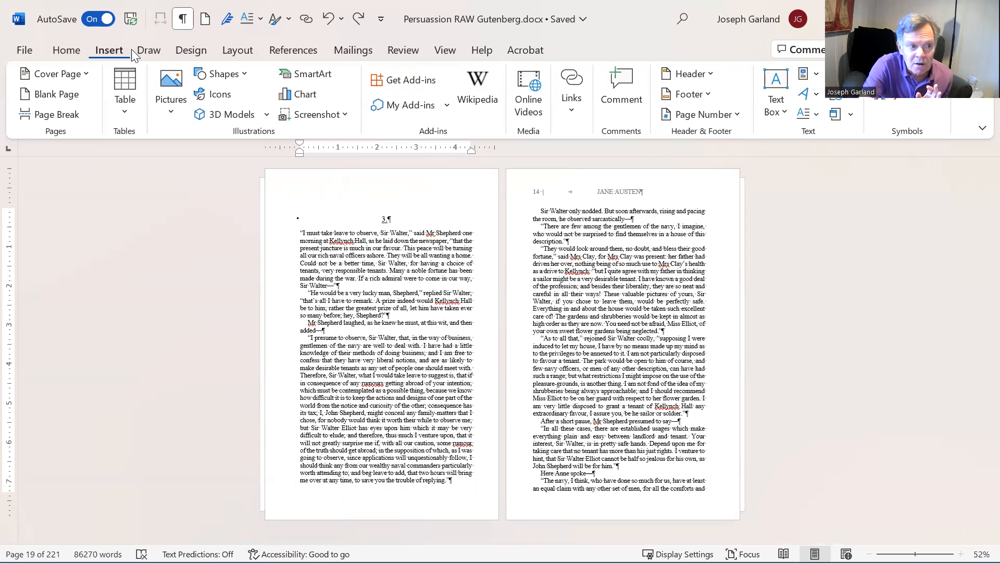
left_click(234, 50)
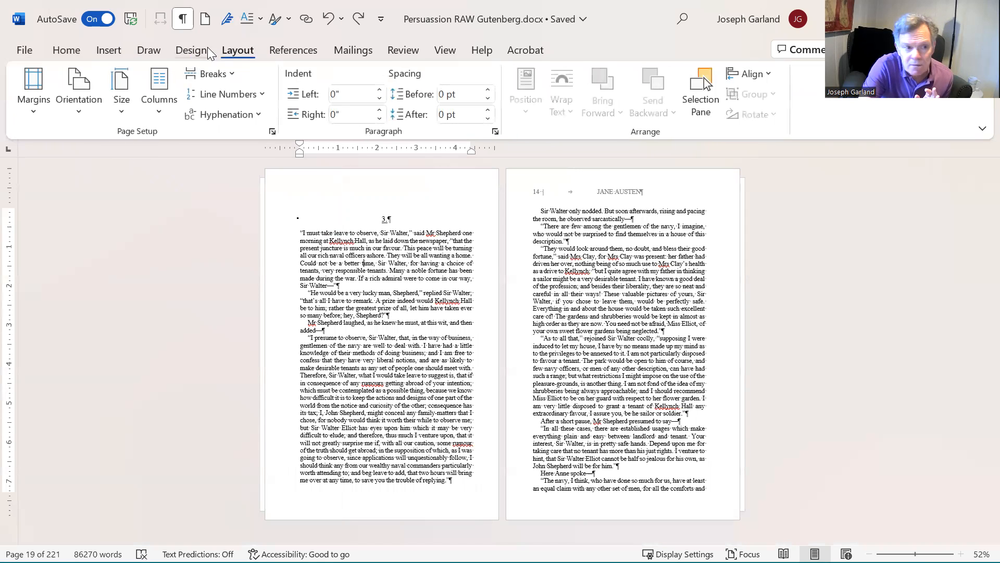
left_click(197, 51)
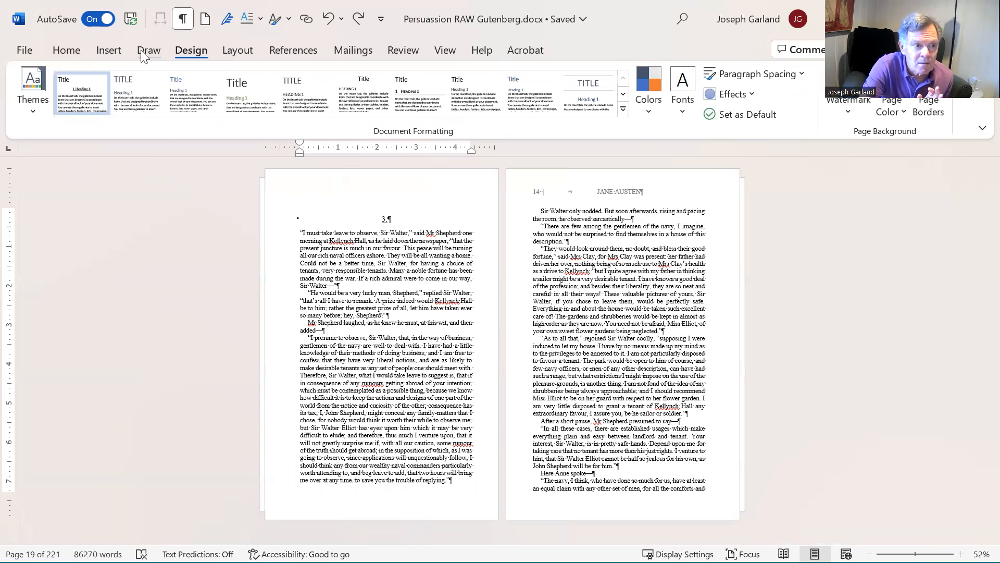
left_click(141, 50)
left_click(245, 46)
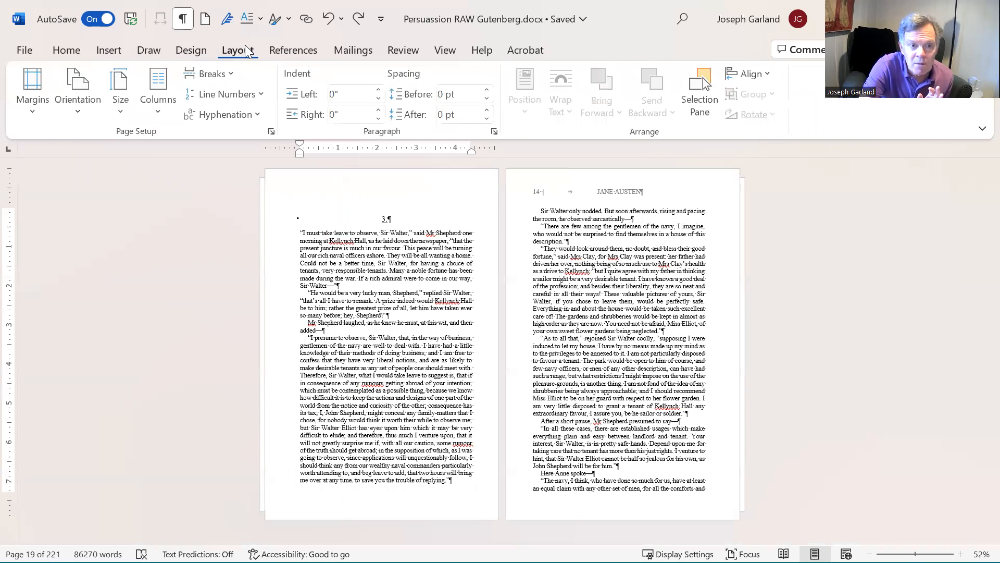
left_click(115, 53)
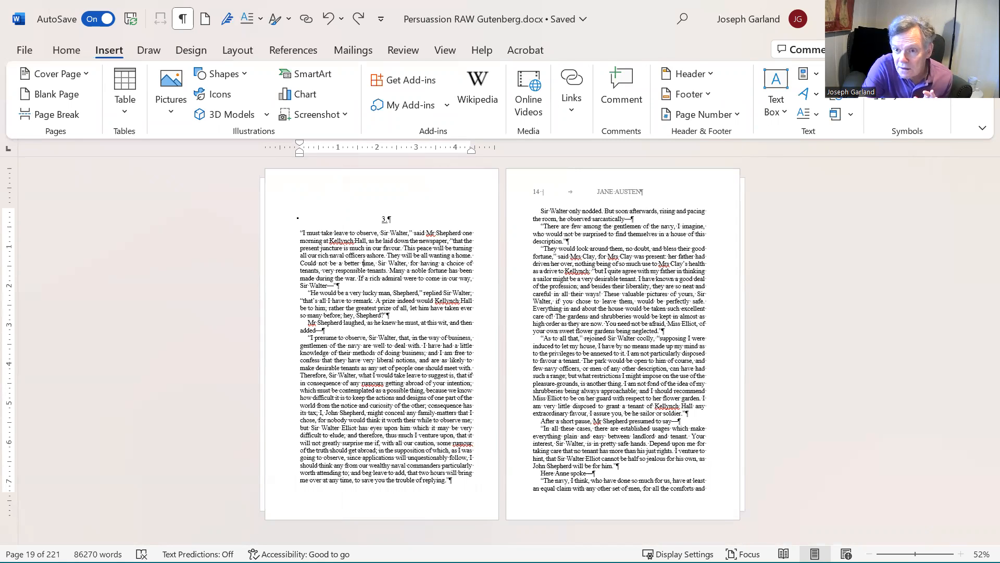
Step: Try applying a dropped drop cap to the first paragraph of the third chapter, then undo it
left_click(805, 114)
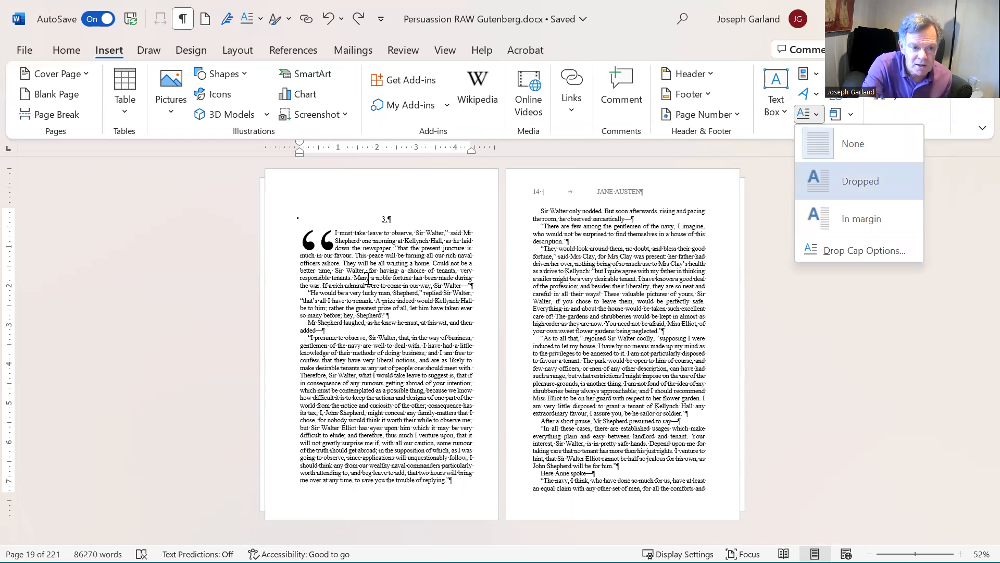
left_click(852, 170)
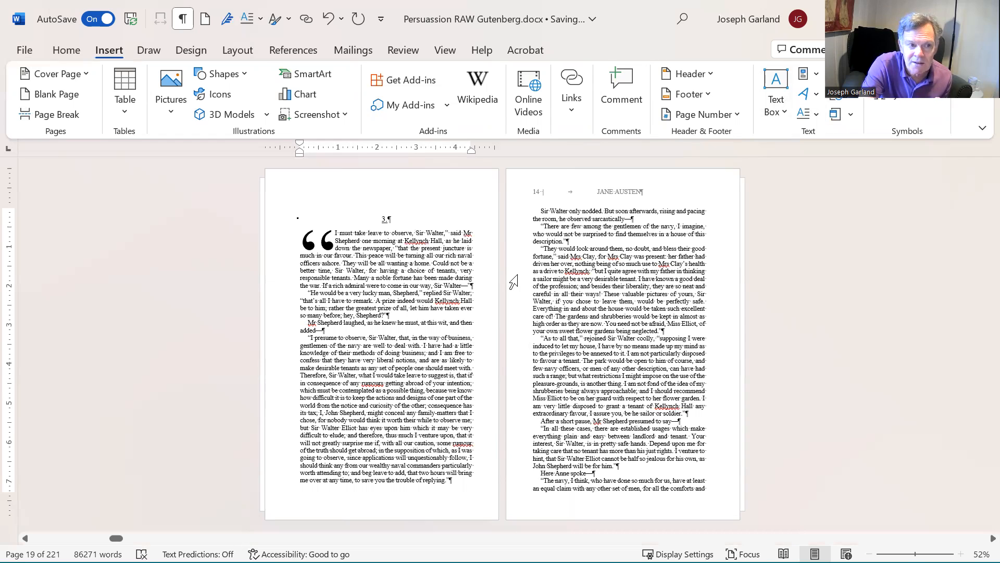
left_click(337, 26)
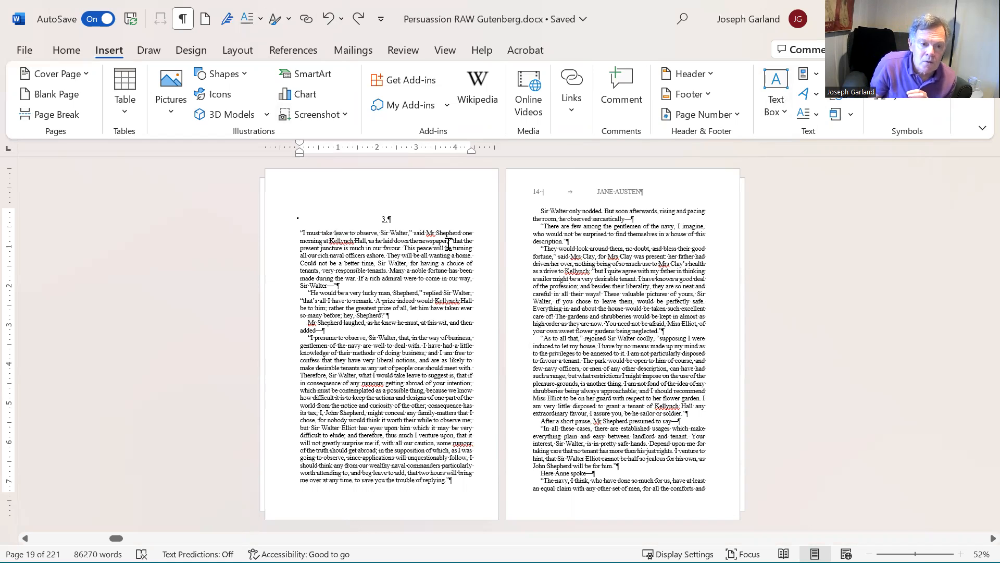
Step: Delete the opening quotation mark of the third chapter's first paragraph and apply a Dropped drop cap to it
key("Delete")
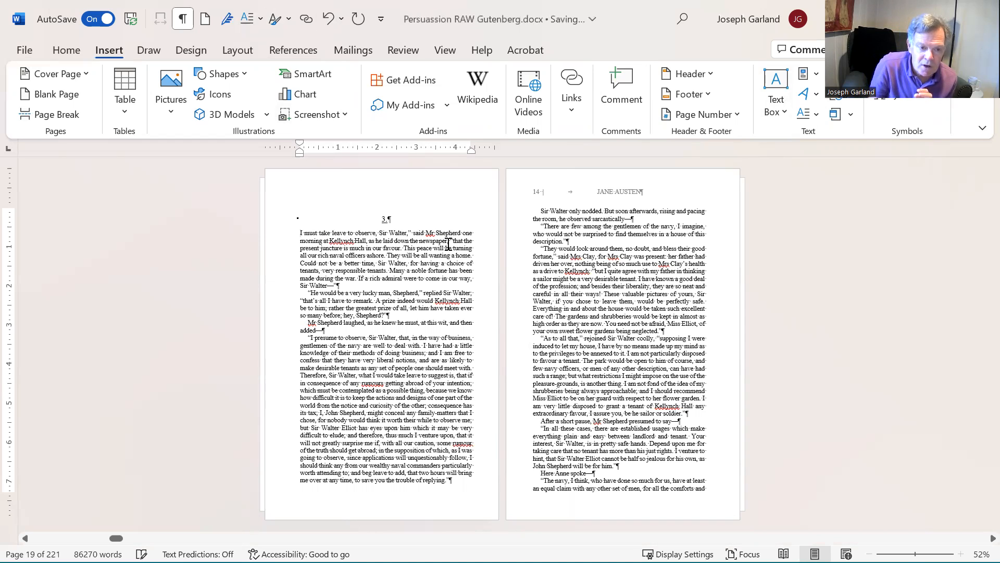
left_click(811, 120)
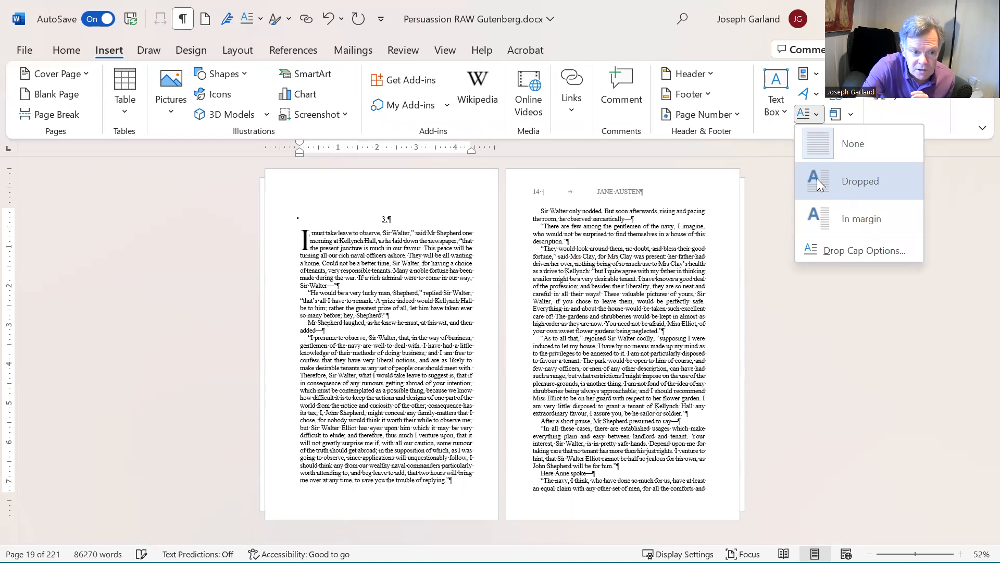
key("Return")
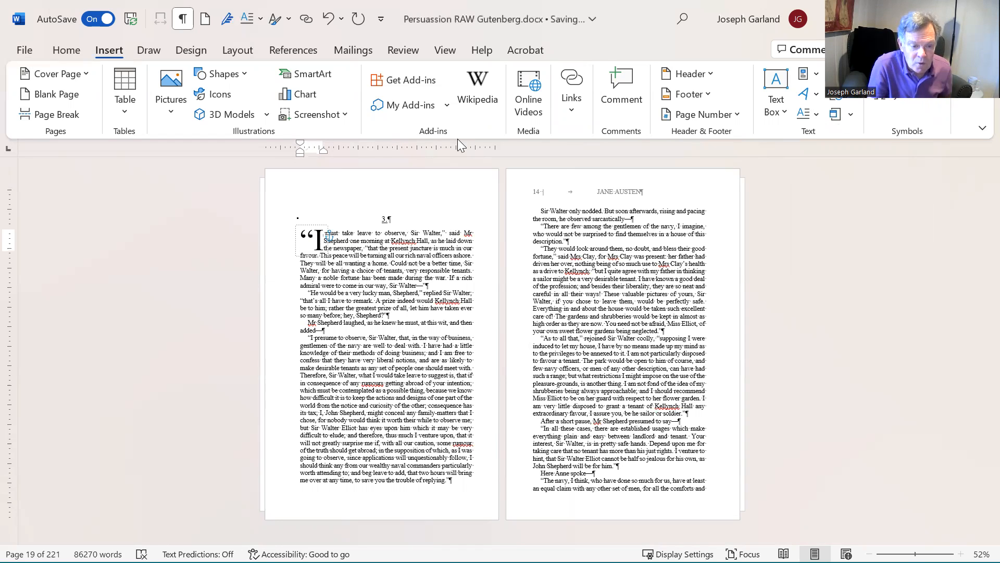
left_click(356, 264)
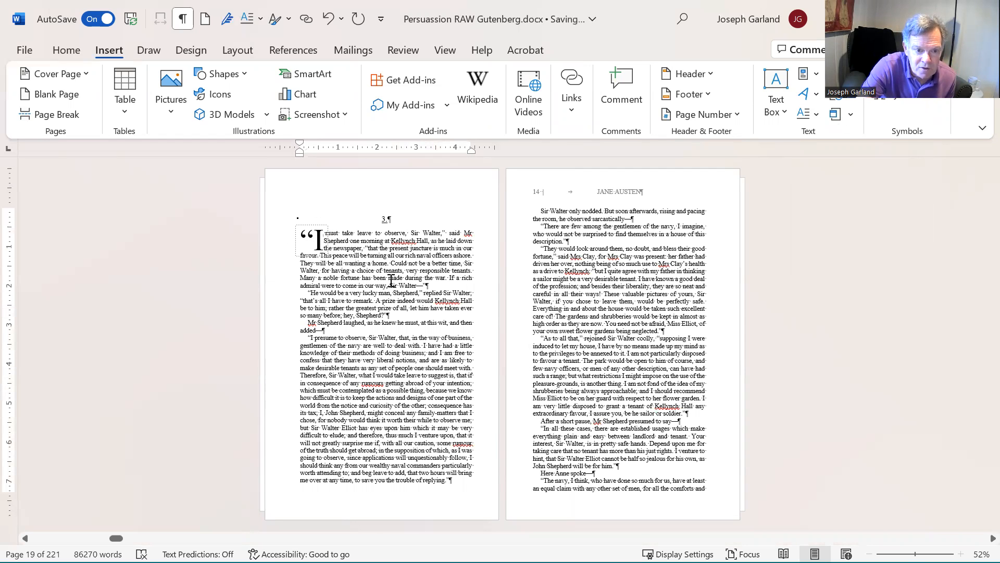
Step: Scroll through the document to review the chapter opening pages and their drop caps
scroll(392, 281, "down", 1)
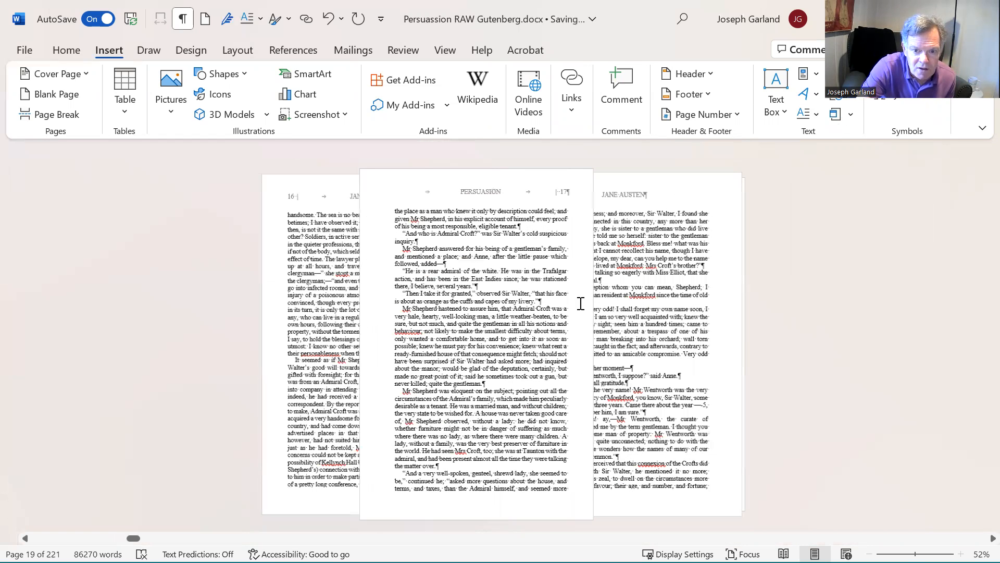
scroll(420, 313, "up", 5)
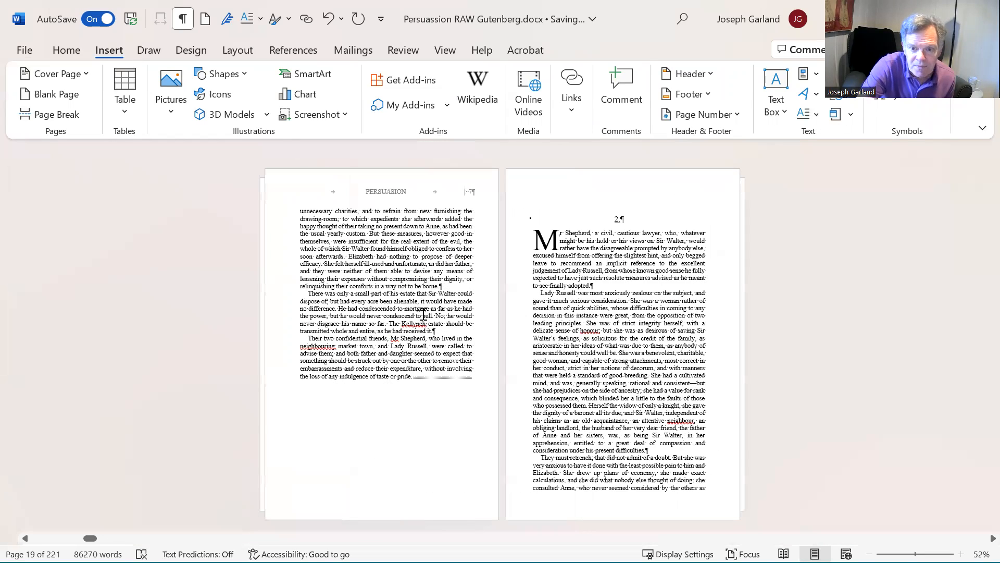
scroll(423, 321, "down", 3)
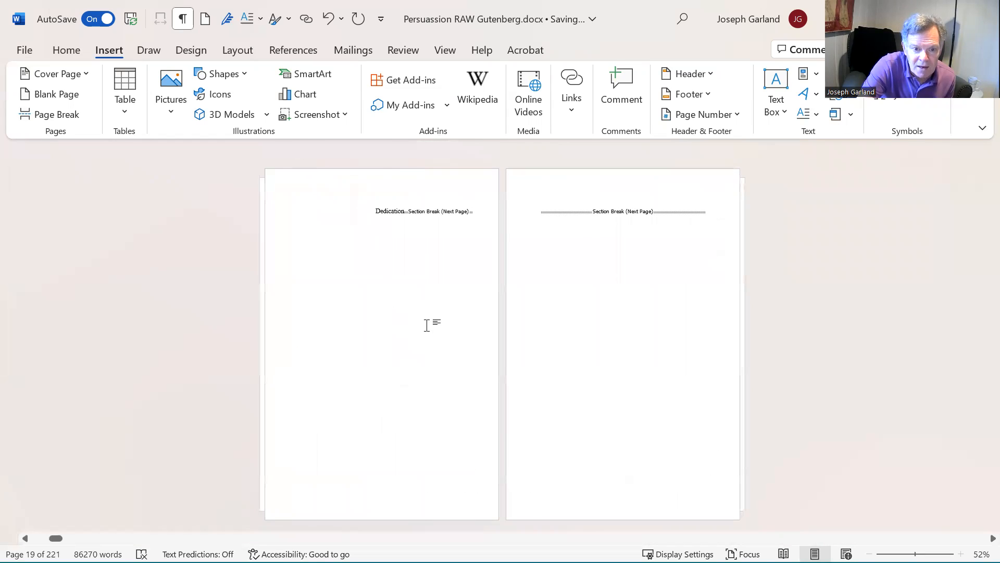
scroll(573, 294, "down", 1)
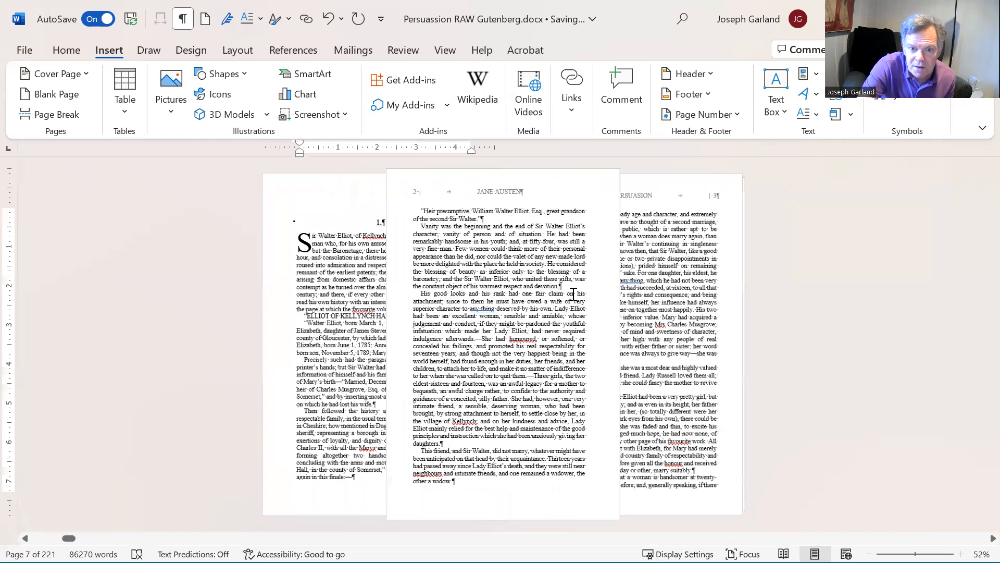
scroll(573, 294, "down", 2)
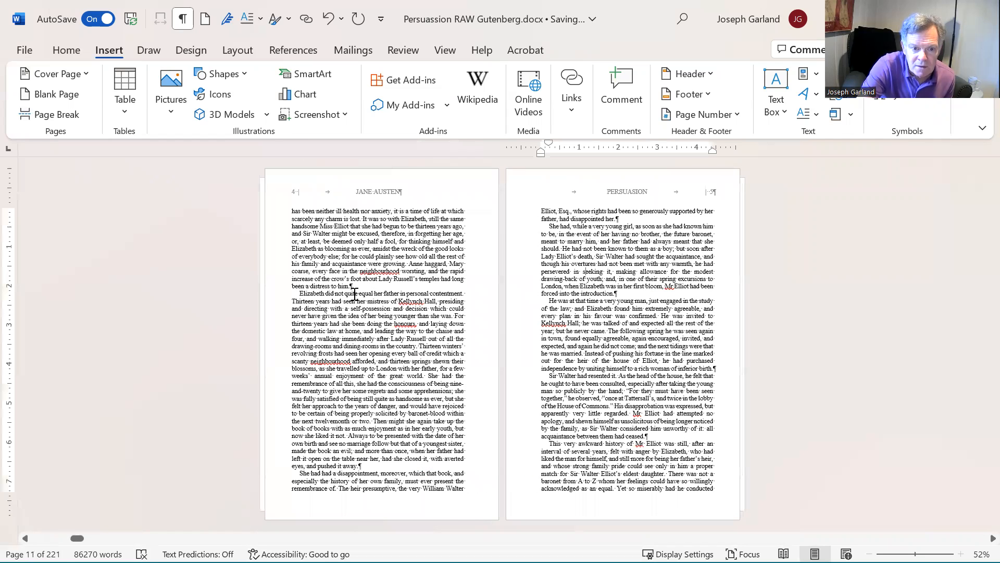
scroll(354, 295, "down", 1)
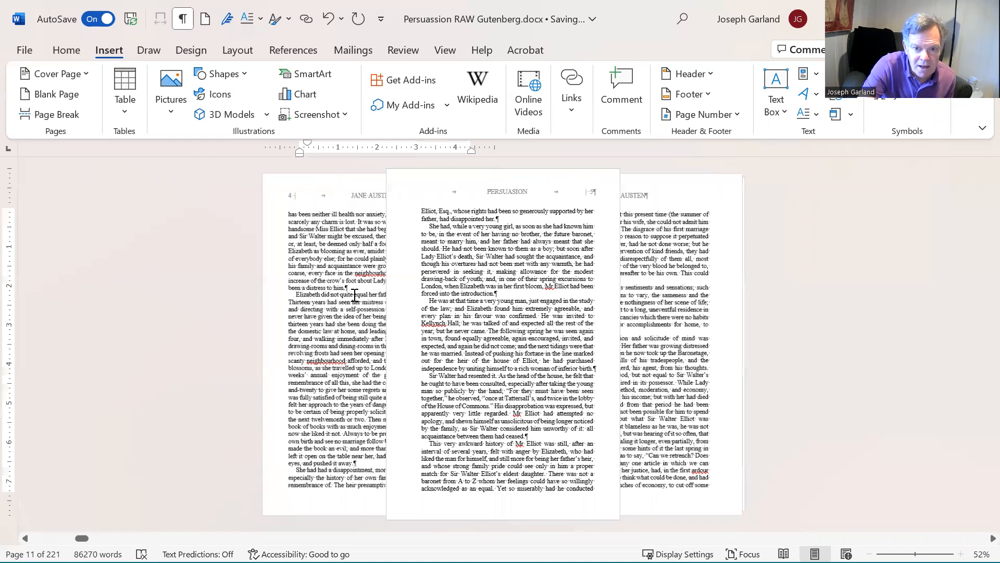
scroll(589, 313, "down", 1)
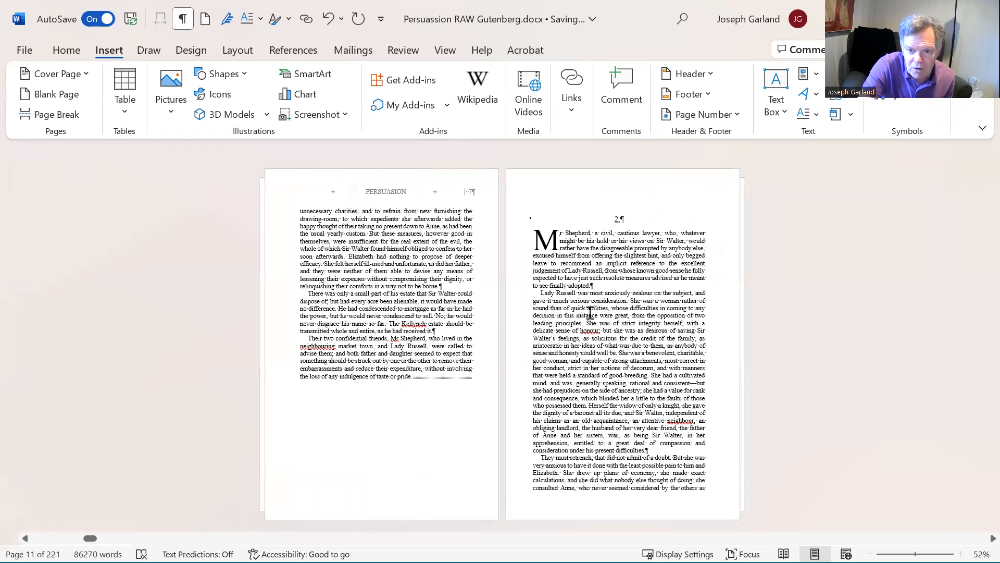